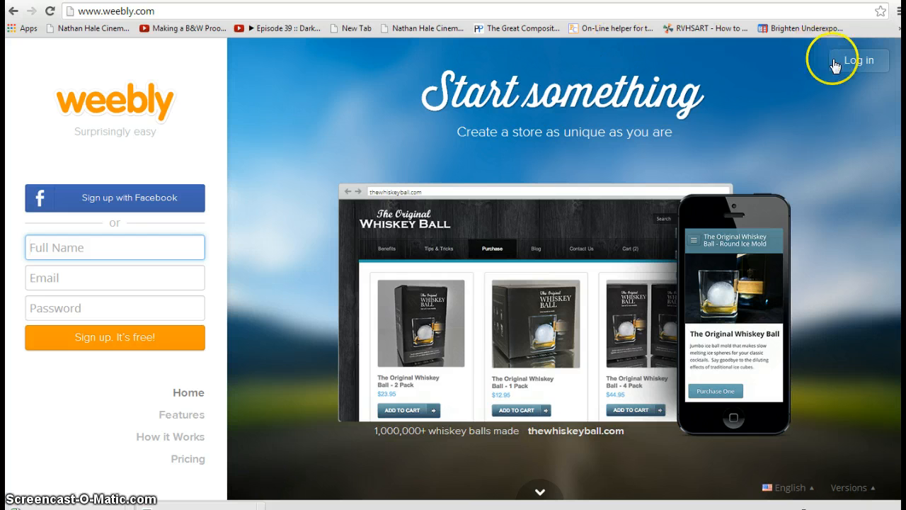
# Step: Log in to Weebly with the account email and password to reach My Sites
pyautogui.click(836, 64)
pyautogui.click(732, 165)
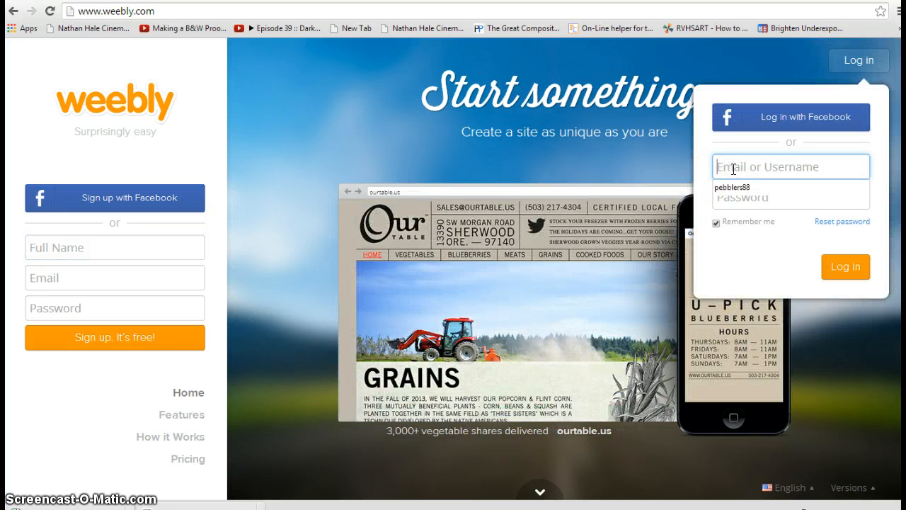
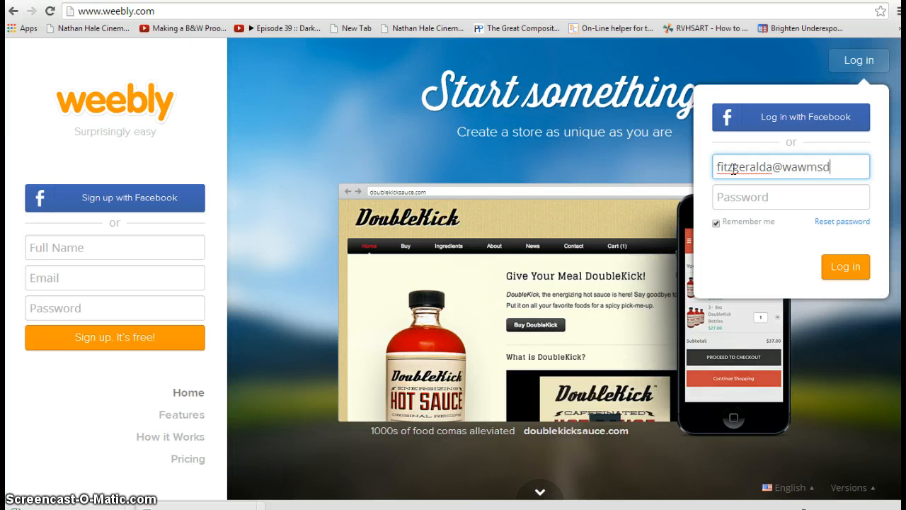
pyautogui.press('Tab')
pyautogui.write('•')
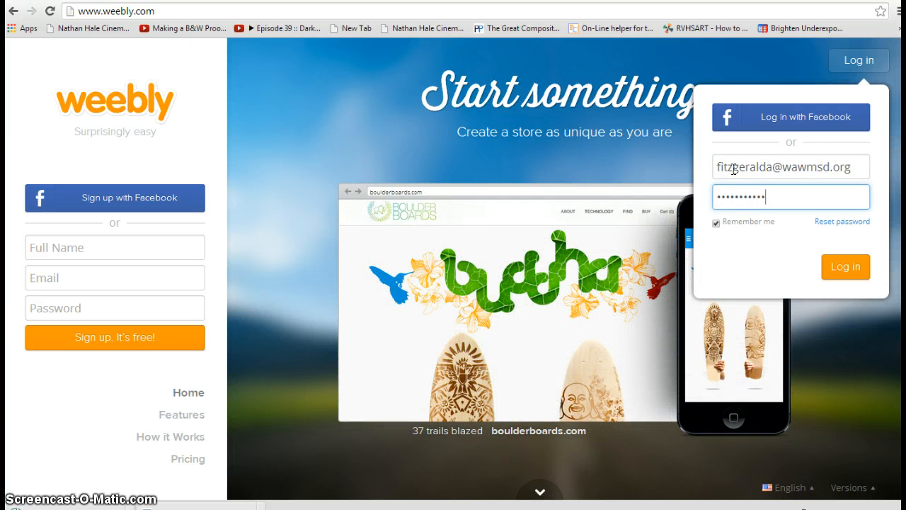
pyautogui.click(850, 270)
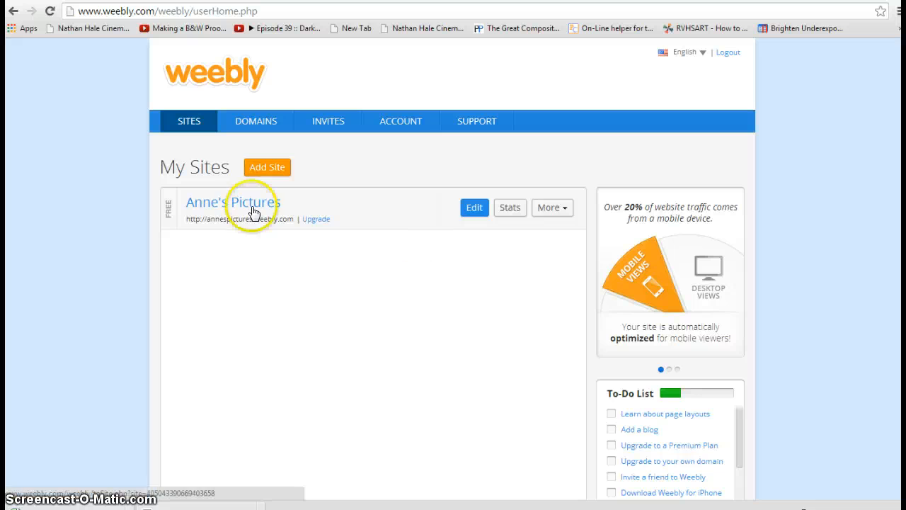
# Step: Open Anne's Pictures in the editor and show its Pages settings
pyautogui.click(475, 216)
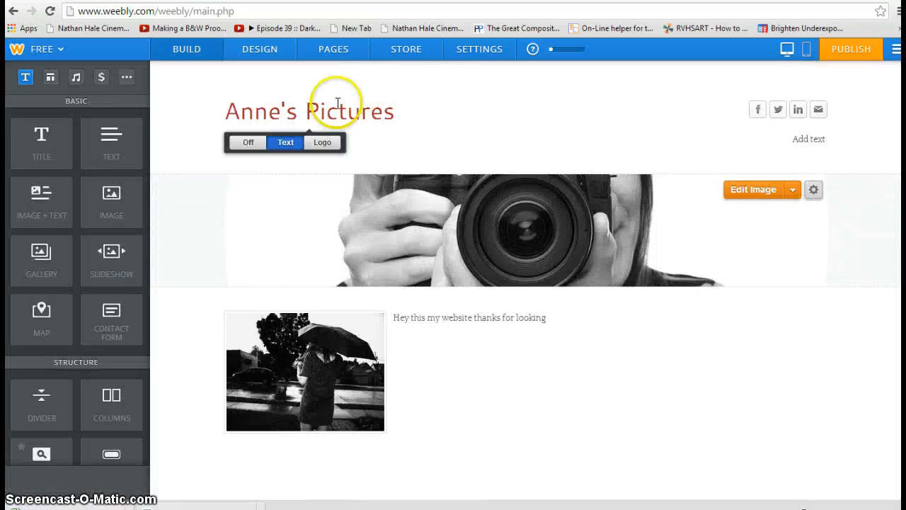
pyautogui.click(335, 51)
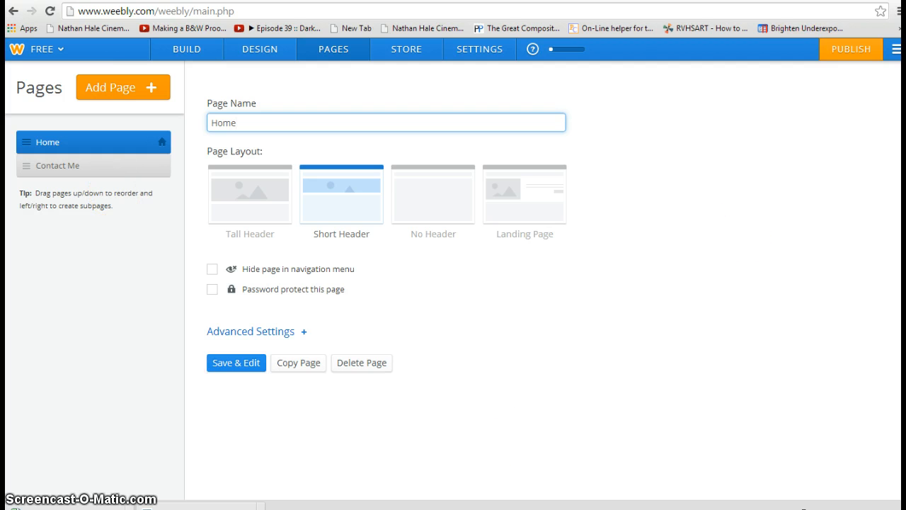
pyautogui.click(448, 1)
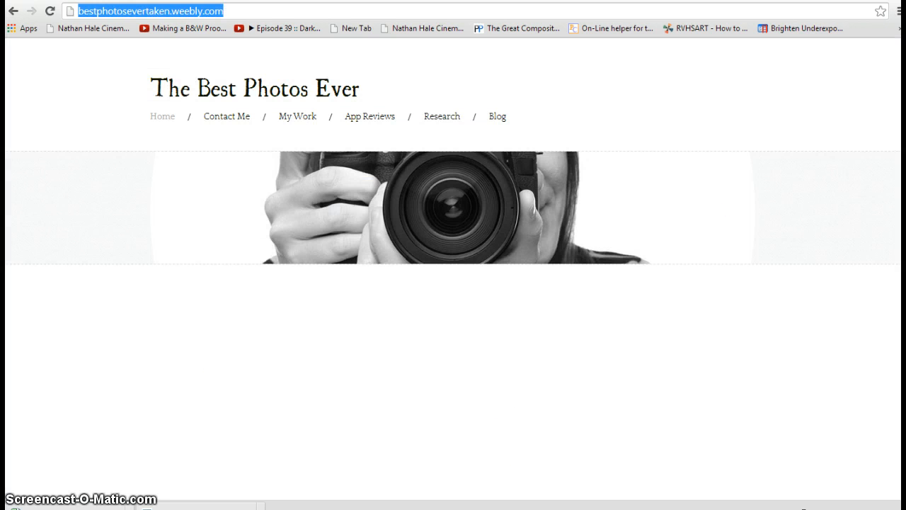
pyautogui.click(81, 26)
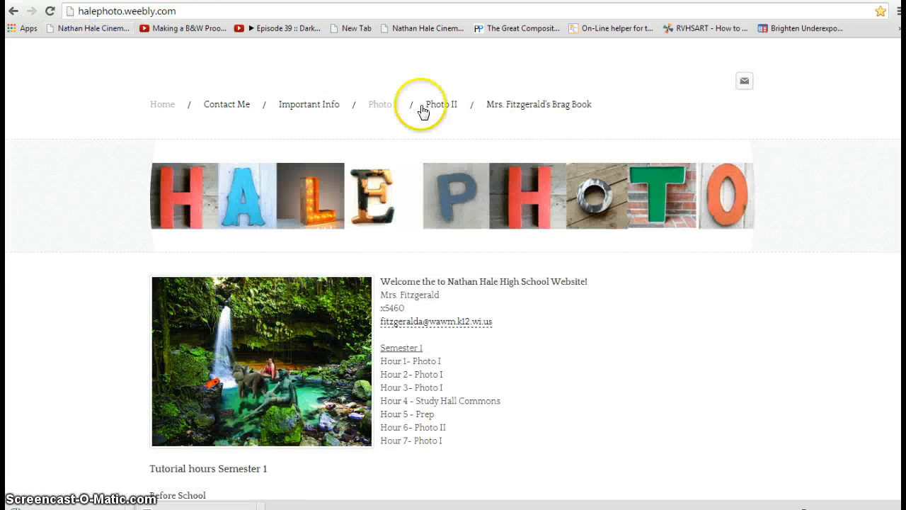
pyautogui.moveTo(383, 110)
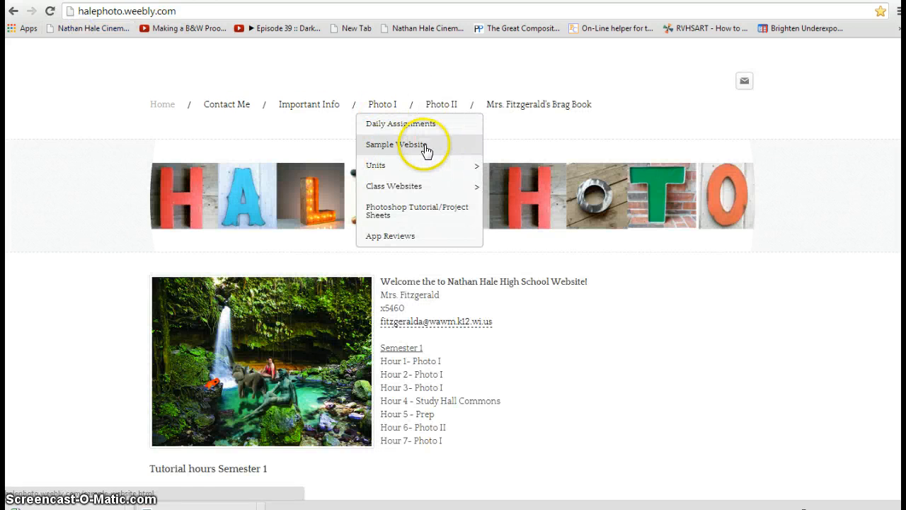
pyautogui.click(404, 146)
pyautogui.click(299, 186)
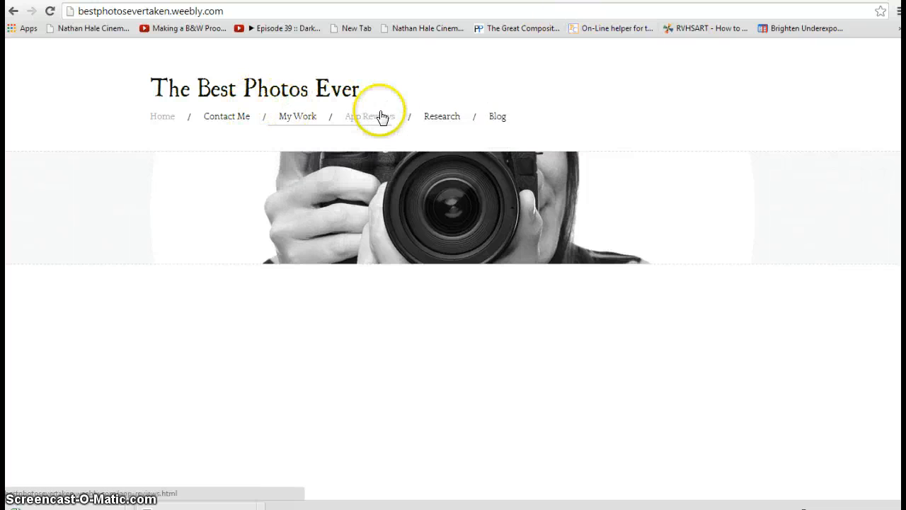
pyautogui.moveTo(439, 122)
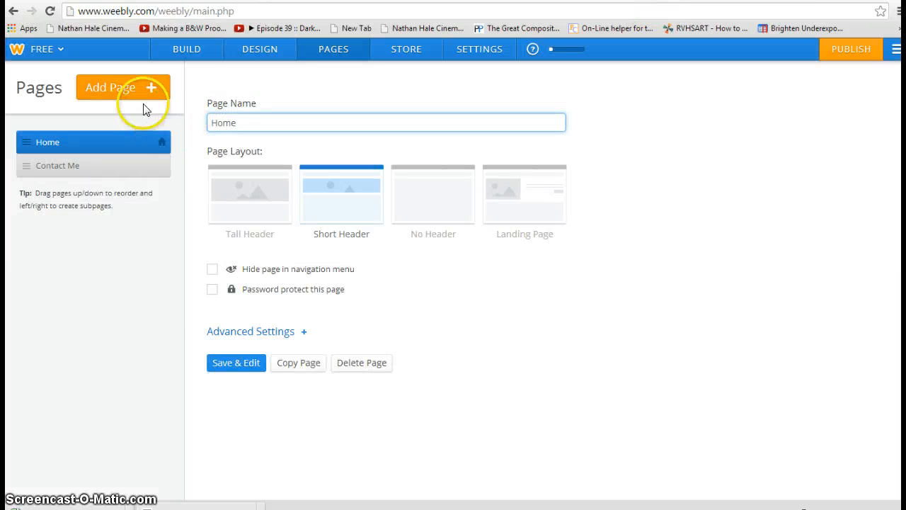
# Step: Add three standard pages named My Work, App Review and Research
pyautogui.click(145, 91)
pyautogui.click(144, 120)
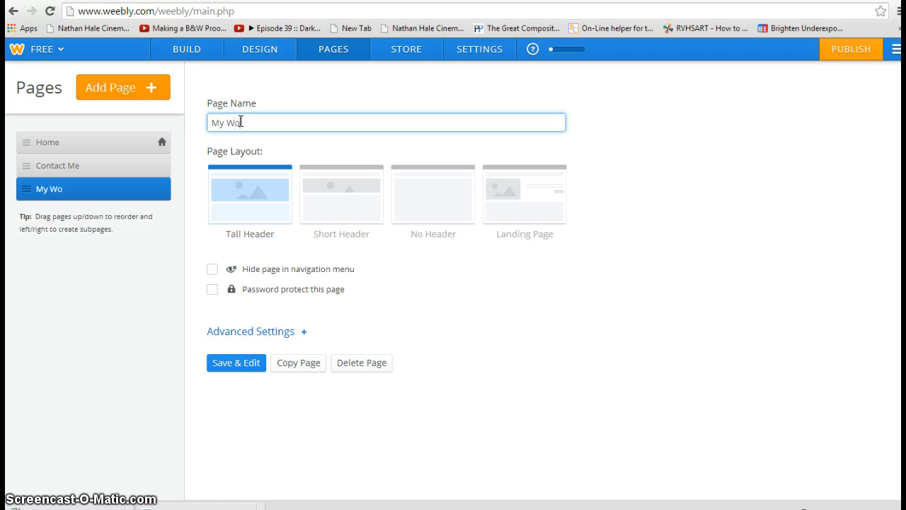
pyautogui.click(129, 106)
pyautogui.click(124, 119)
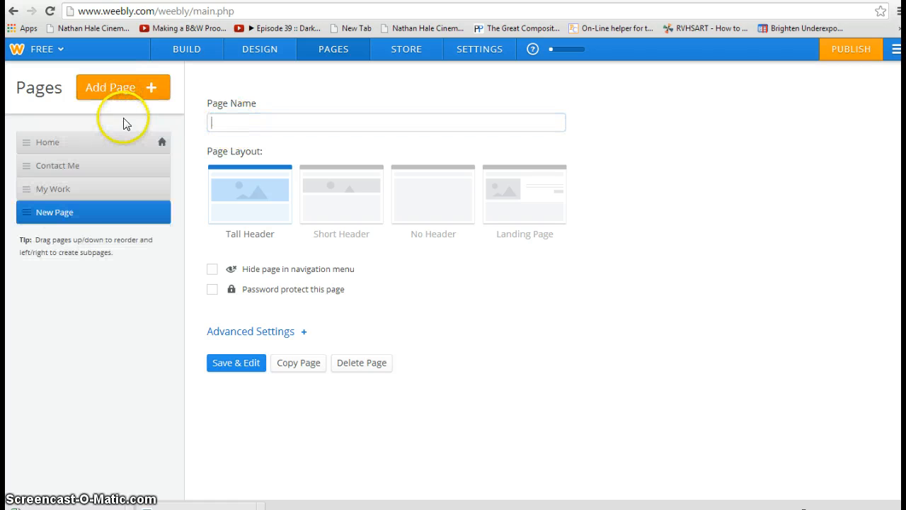
pyautogui.click(233, 121)
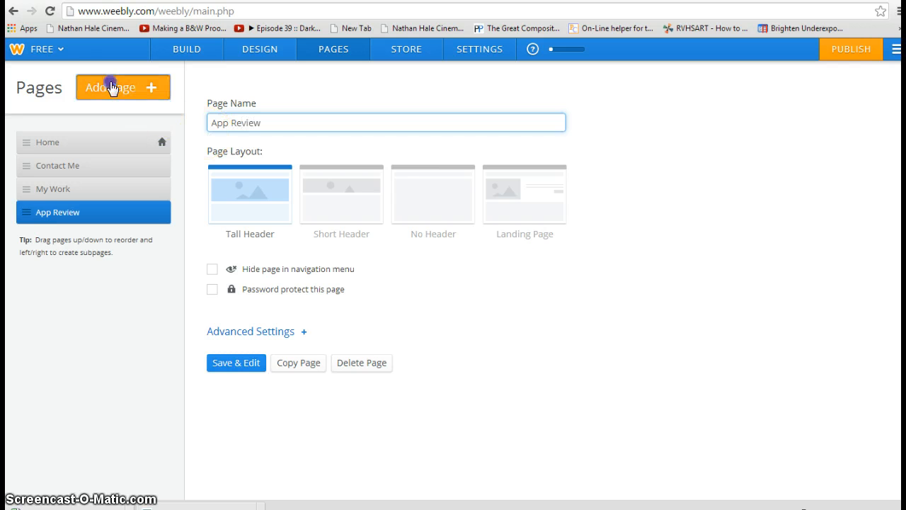
pyautogui.click(116, 86)
pyautogui.click(106, 121)
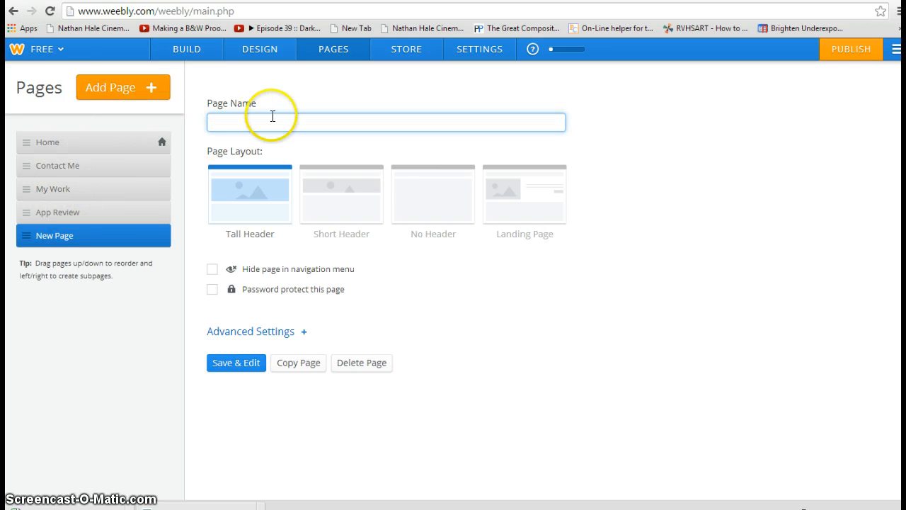
pyautogui.click(282, 115)
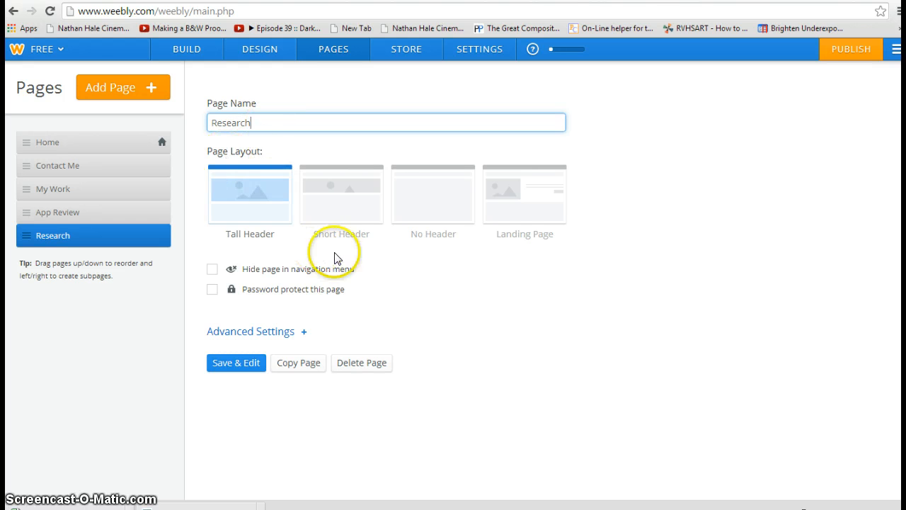
# Step: Give the Research, App Review and My Work pages the No Header layout
pyautogui.click(449, 196)
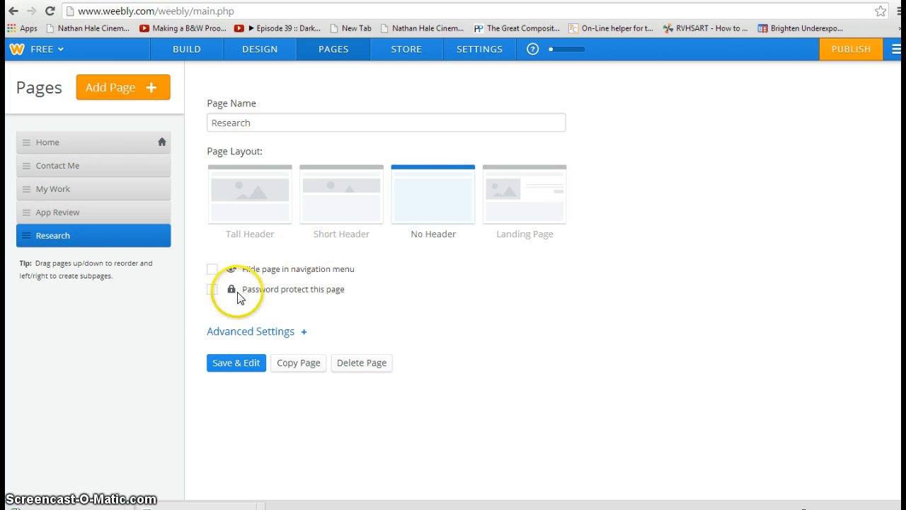
pyautogui.click(148, 218)
pyautogui.click(412, 201)
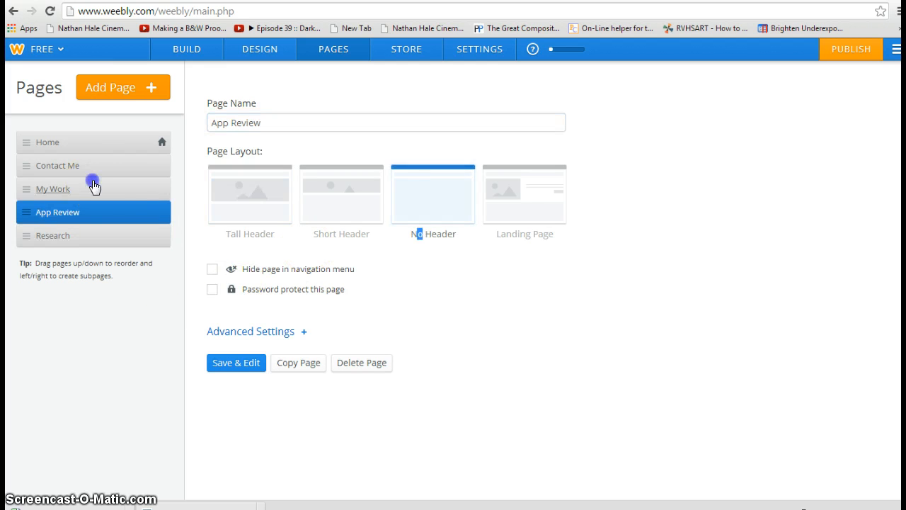
pyautogui.click(60, 185)
pyautogui.click(431, 201)
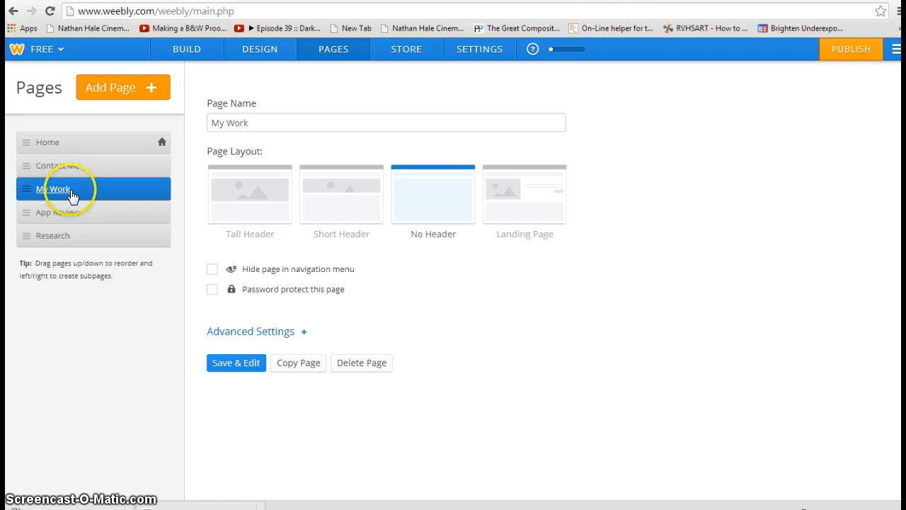
pyautogui.click(68, 236)
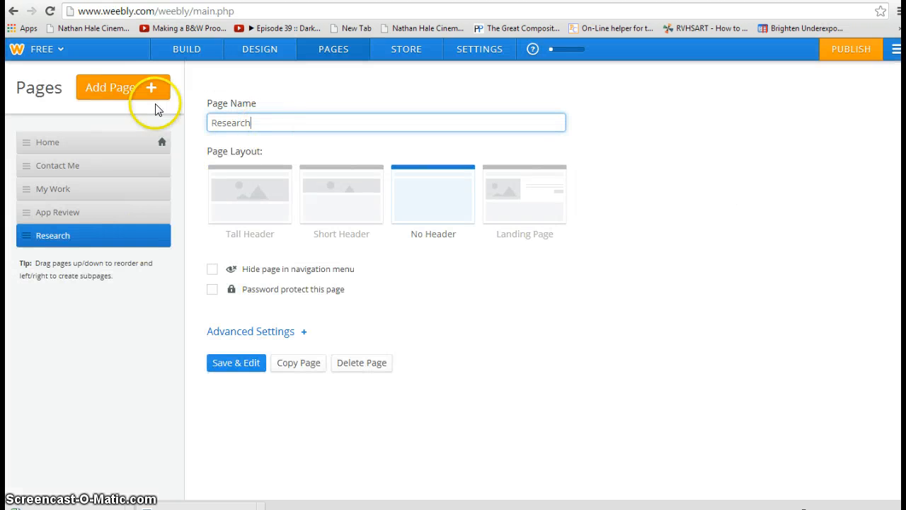
# Step: Replace the standard Blog page with a blog-type page using the No Header layout
pyautogui.click(114, 87)
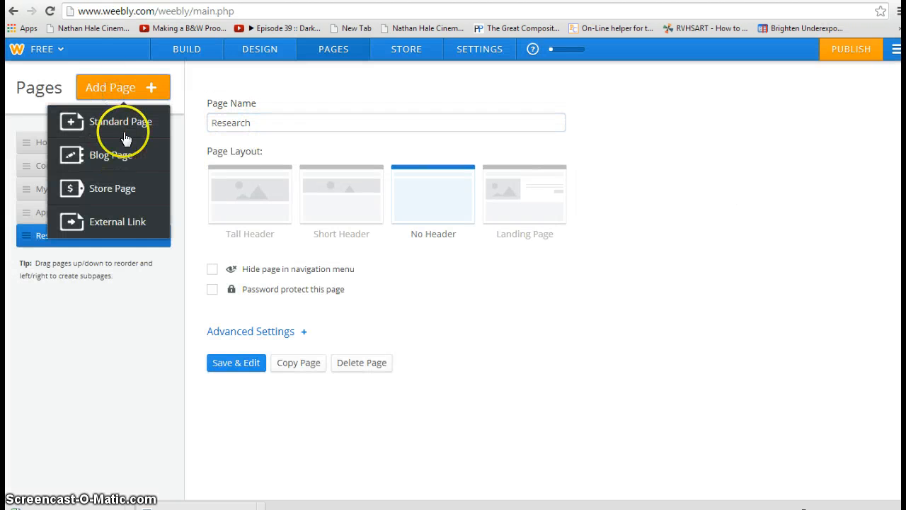
pyautogui.click(126, 123)
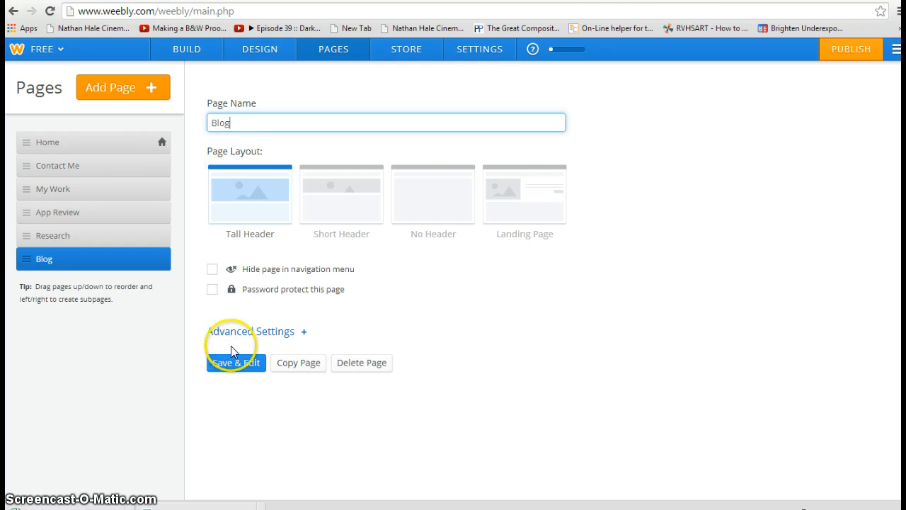
pyautogui.click(352, 368)
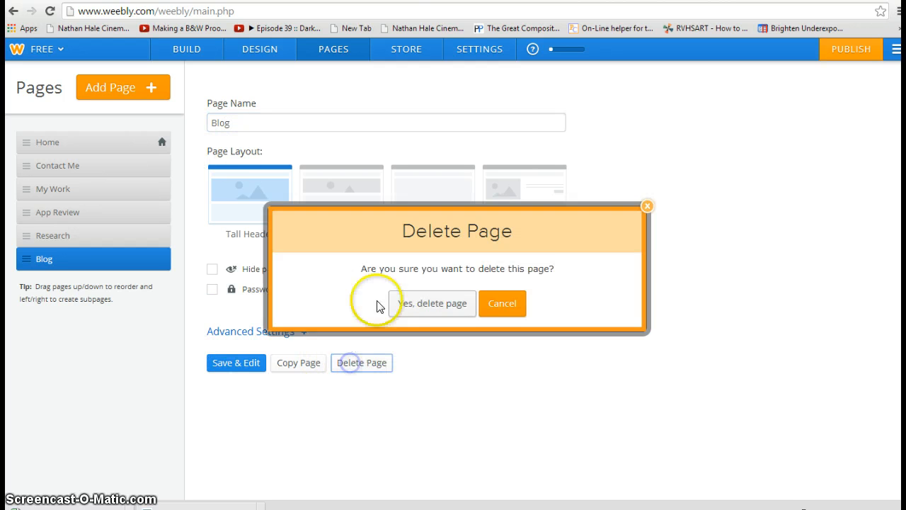
pyautogui.click(416, 305)
pyautogui.click(141, 88)
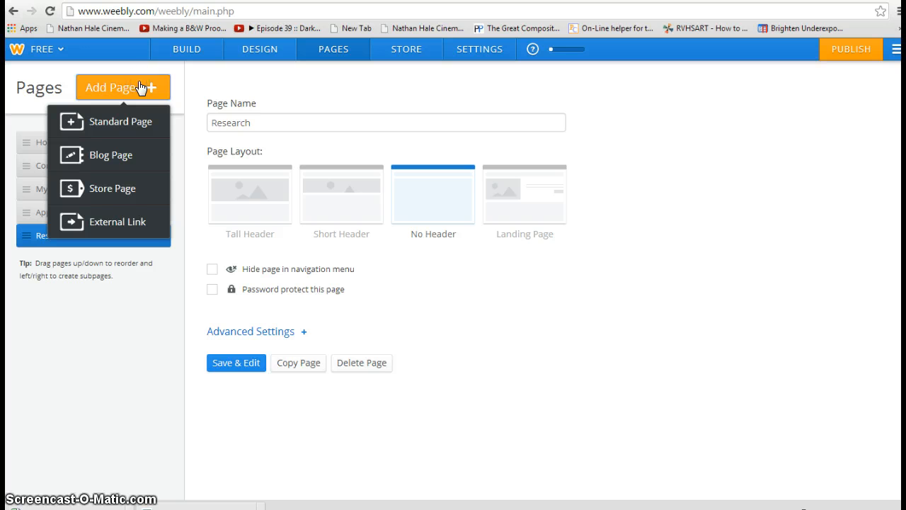
pyautogui.click(132, 155)
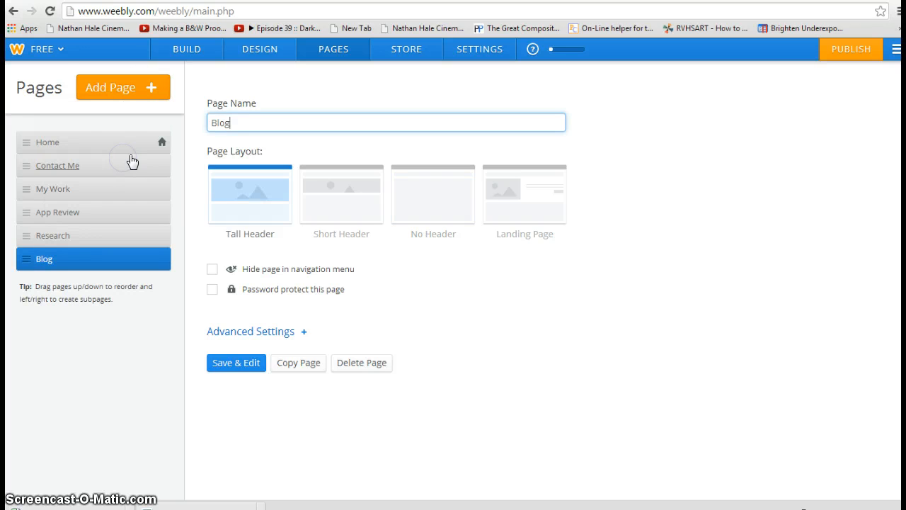
pyautogui.click(432, 185)
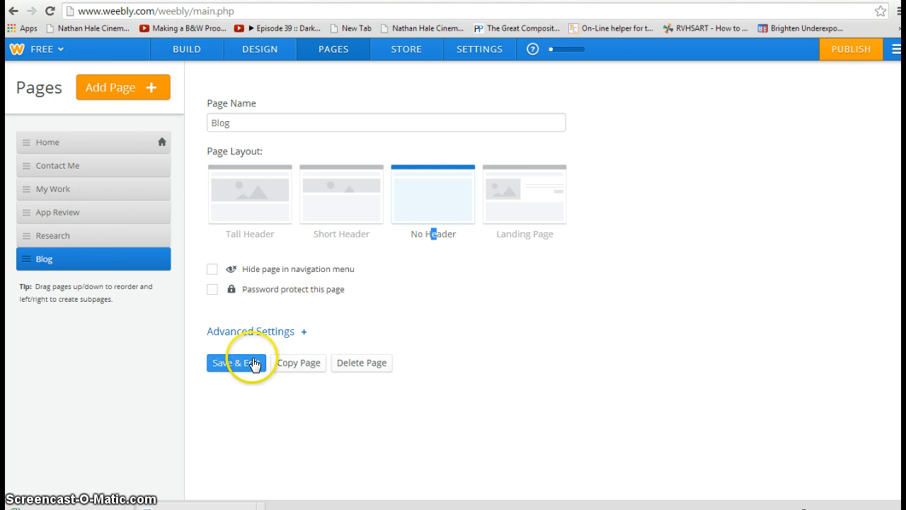
# Step: Save the Blog page and bring the Home page up in the editor
pyautogui.click(252, 362)
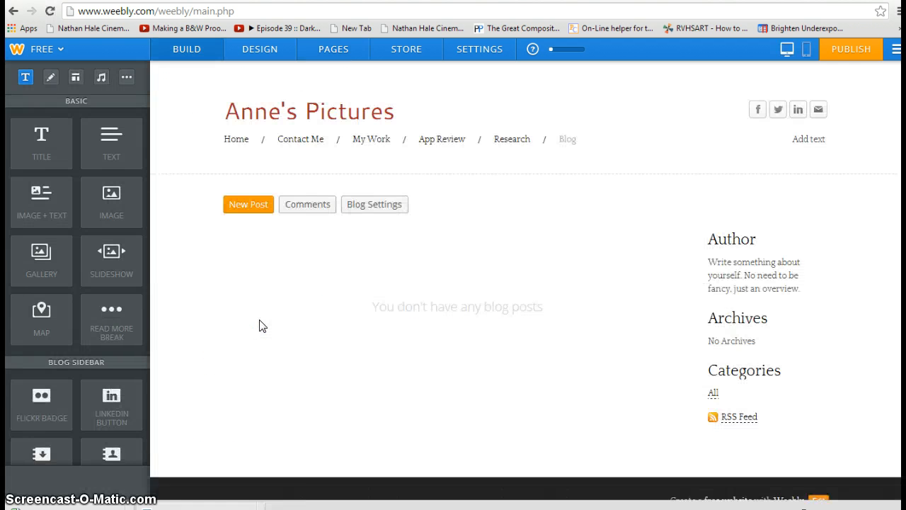
pyautogui.click(234, 142)
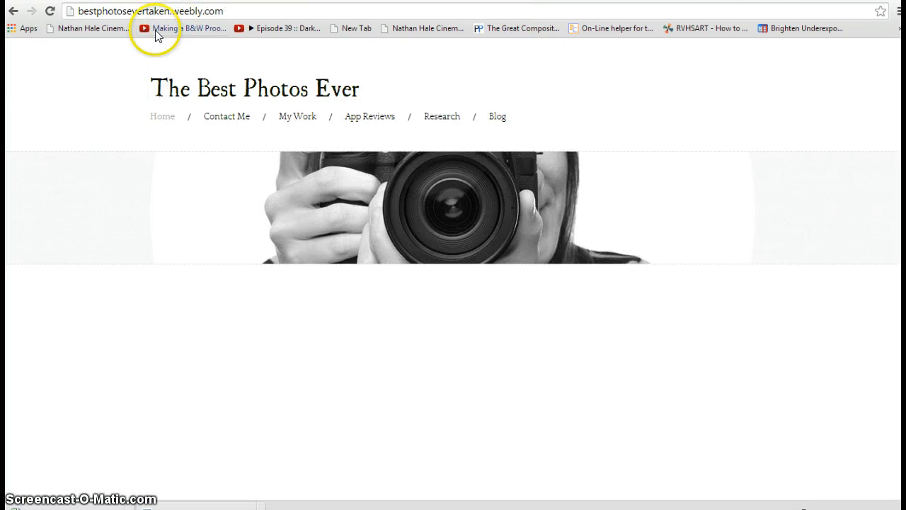
# Step: Inspect the example site's My Work submenu: Videos, Photography and Photoshop Work
pyautogui.moveTo(308, 124)
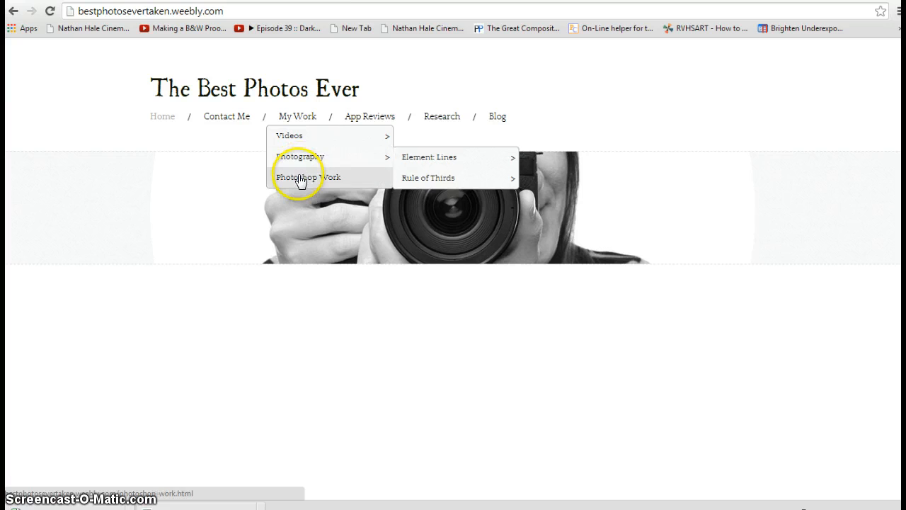
pyautogui.moveTo(338, 137)
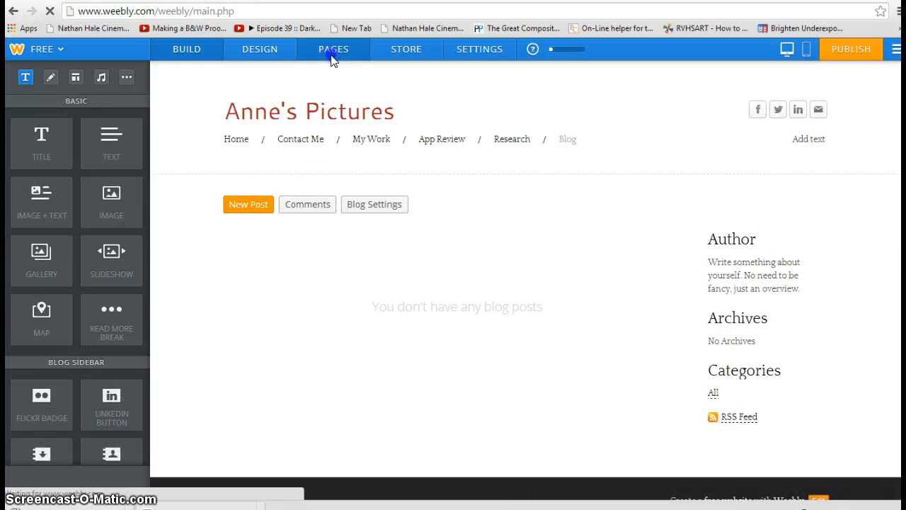
# Step: Add standard pages Photgraphy and Photoshop, saving Photoshop with the No Header layout
pyautogui.click(331, 56)
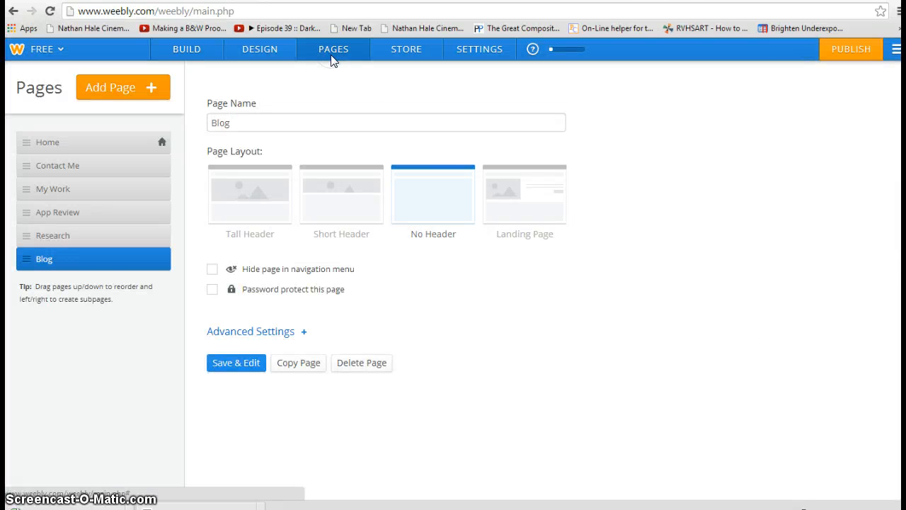
pyautogui.click(142, 89)
pyautogui.click(141, 121)
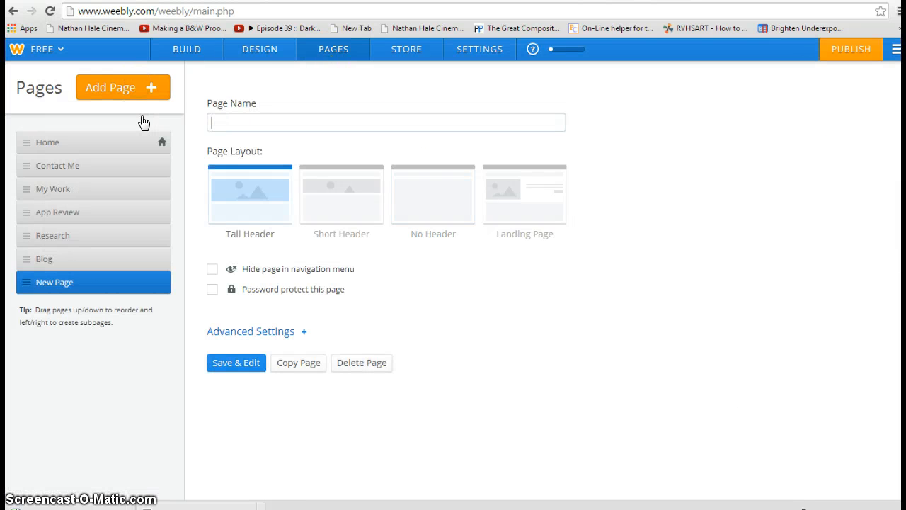
pyautogui.click(238, 126)
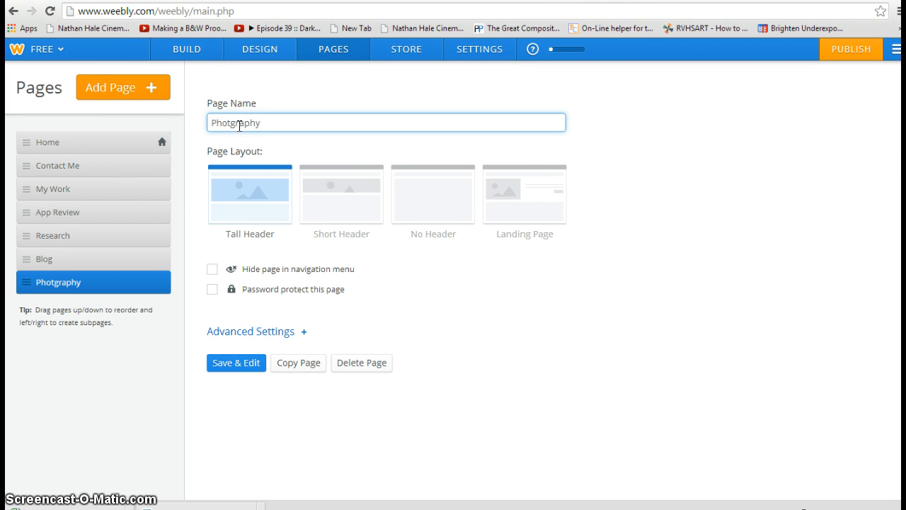
pyautogui.click(121, 87)
pyautogui.click(112, 117)
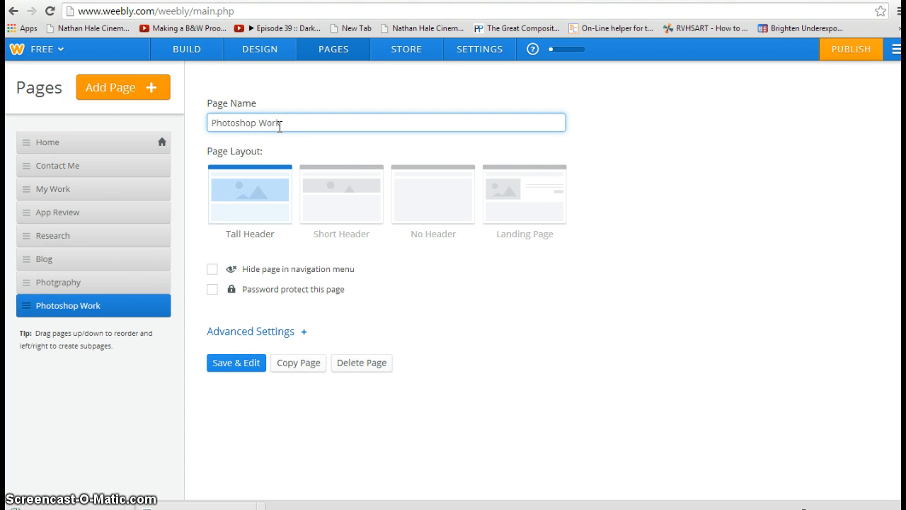
pyautogui.press('BackSpace')
pyautogui.press('BackSpace')
pyautogui.click(404, 196)
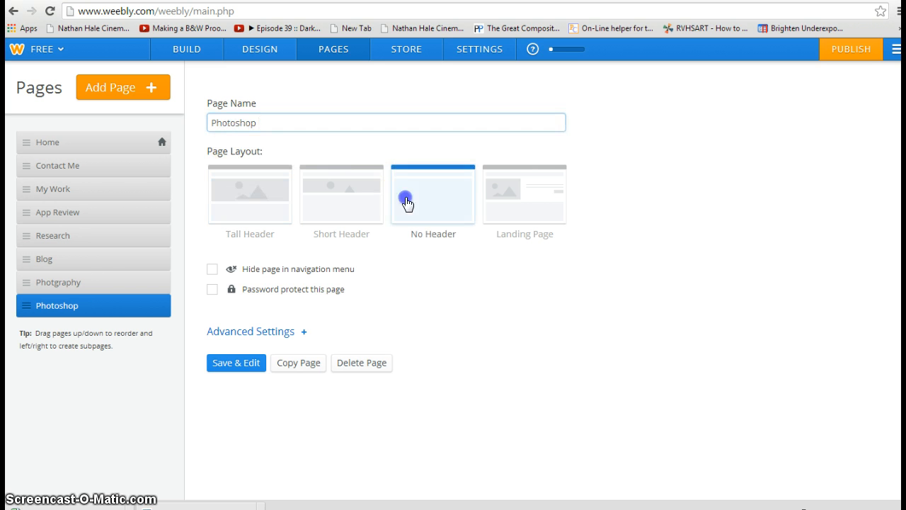
pyautogui.click(242, 362)
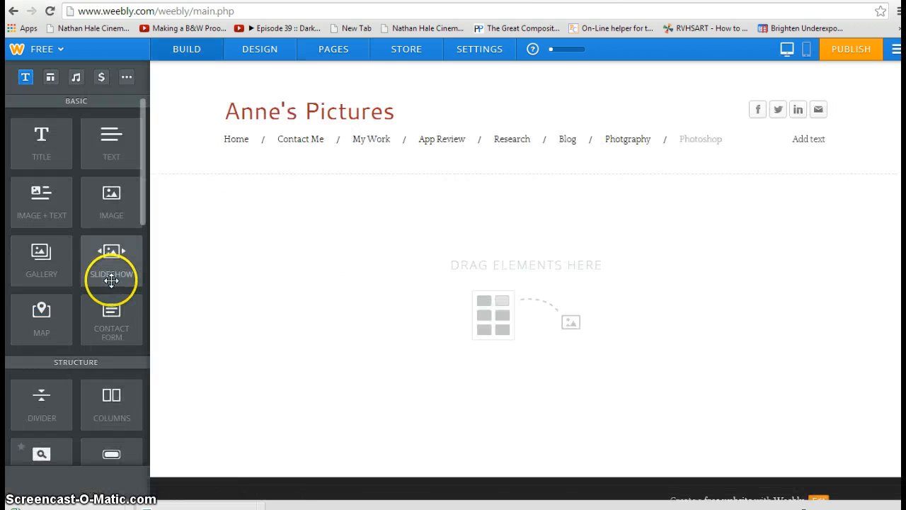
# Step: Switch Photgraphy to the No Header layout and add another standard page
pyautogui.click(337, 50)
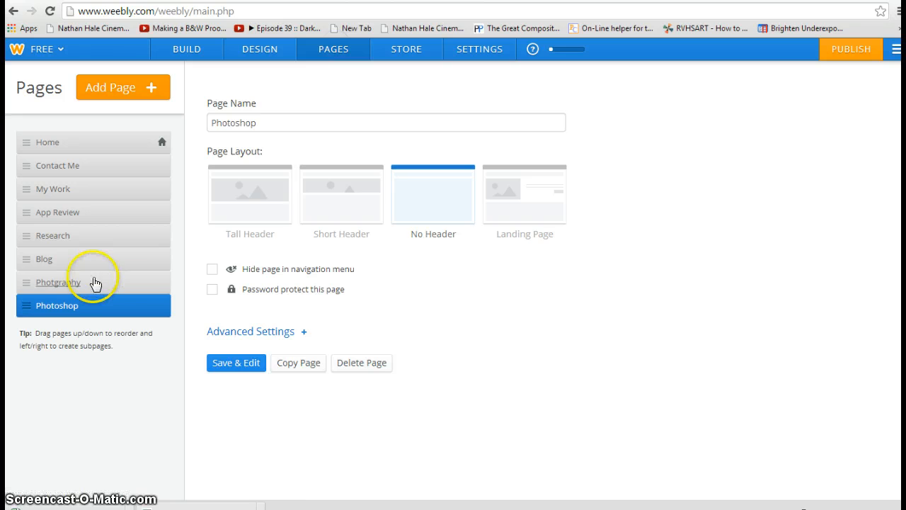
pyautogui.click(93, 283)
pyautogui.click(432, 182)
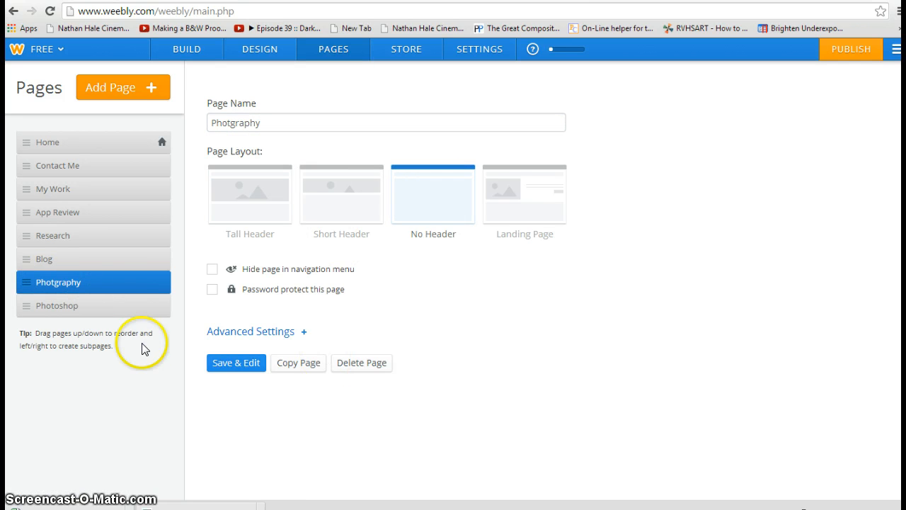
pyautogui.click(141, 310)
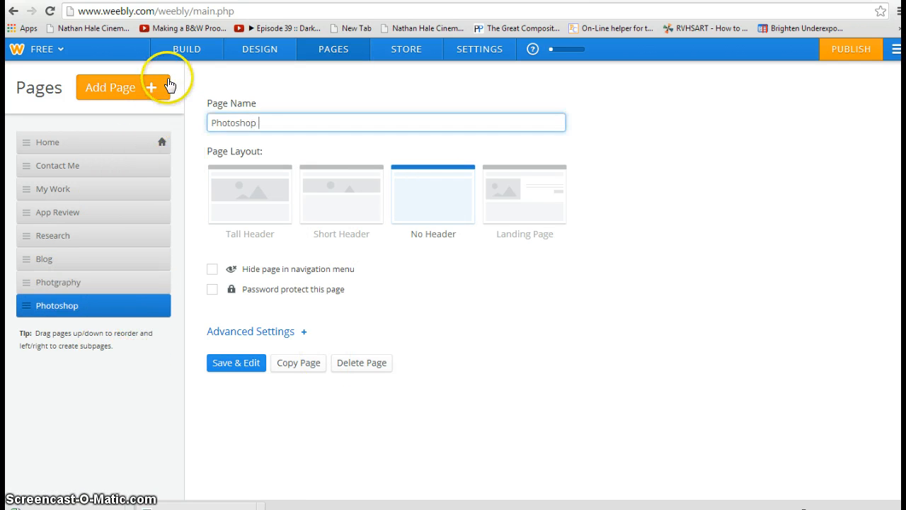
pyautogui.click(149, 87)
pyautogui.click(149, 117)
# Step: Name the new page Vidoe, give it No Header layout, and save it
pyautogui.click(225, 117)
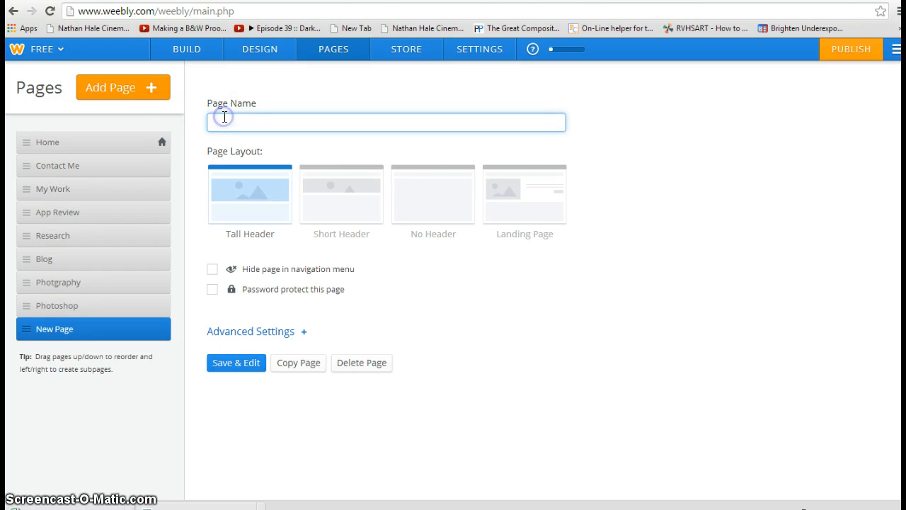
pyautogui.click(413, 190)
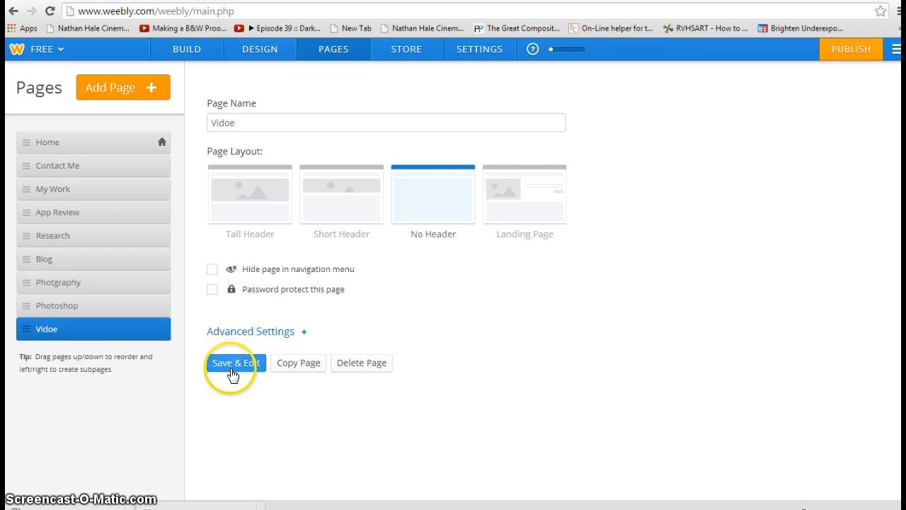
pyautogui.click(239, 363)
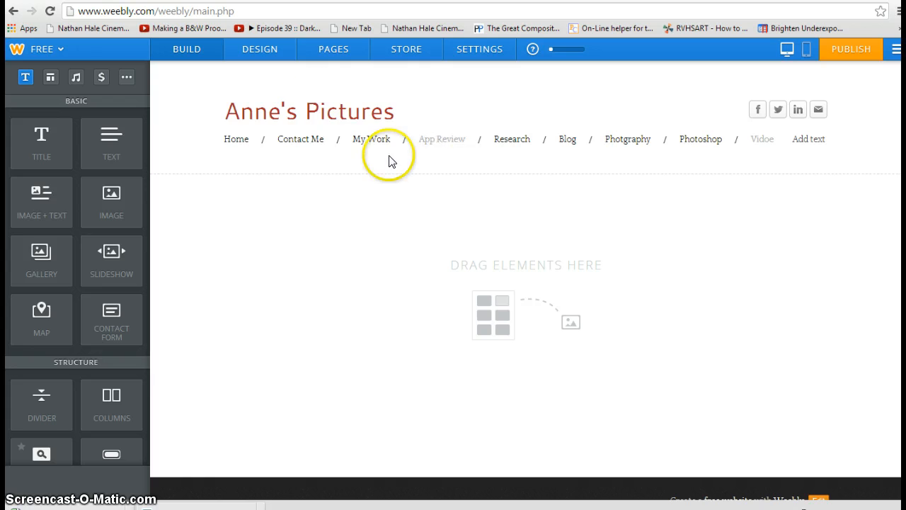
pyautogui.click(354, 54)
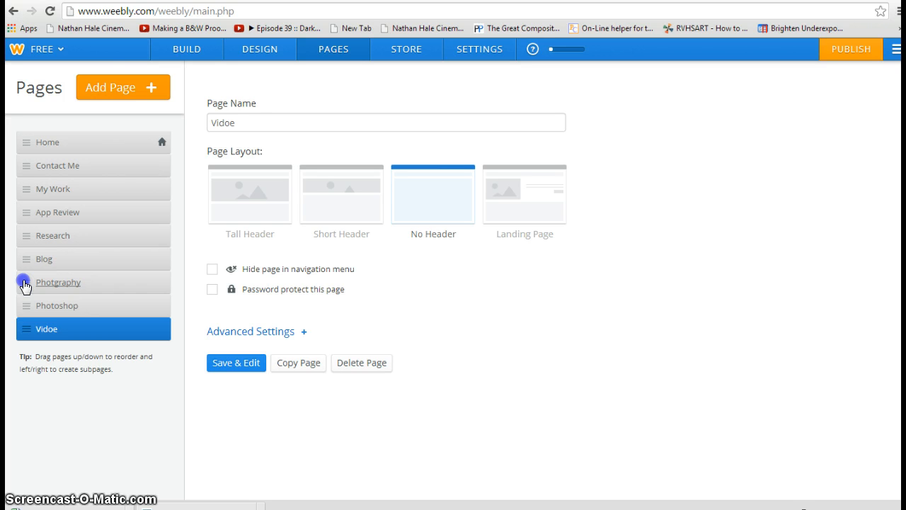
# Step: Drag Photgraphy, Photoshop and Vidoe under My Work as indented subpages
pyautogui.moveTo(25, 285); pyautogui.dragTo(38, 215)
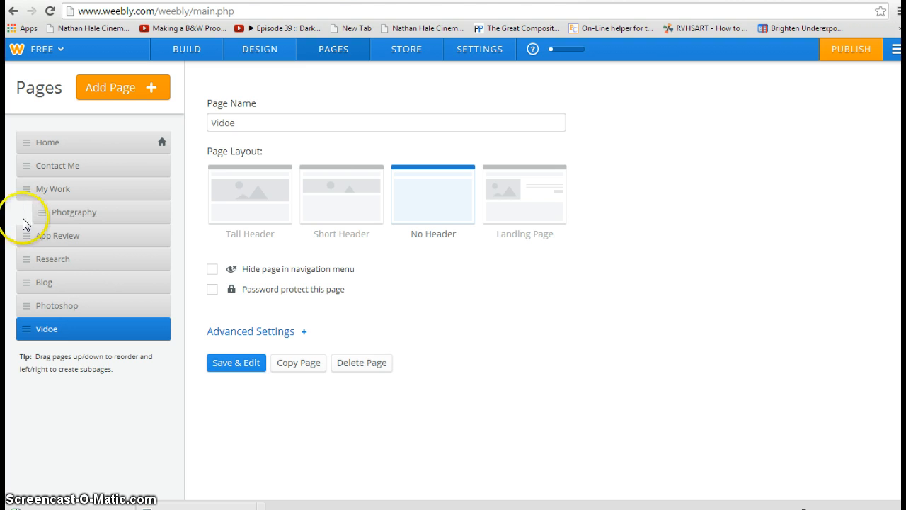
pyautogui.moveTo(21, 314); pyautogui.dragTo(34, 237)
pyautogui.moveTo(26, 334); pyautogui.dragTo(101, 266)
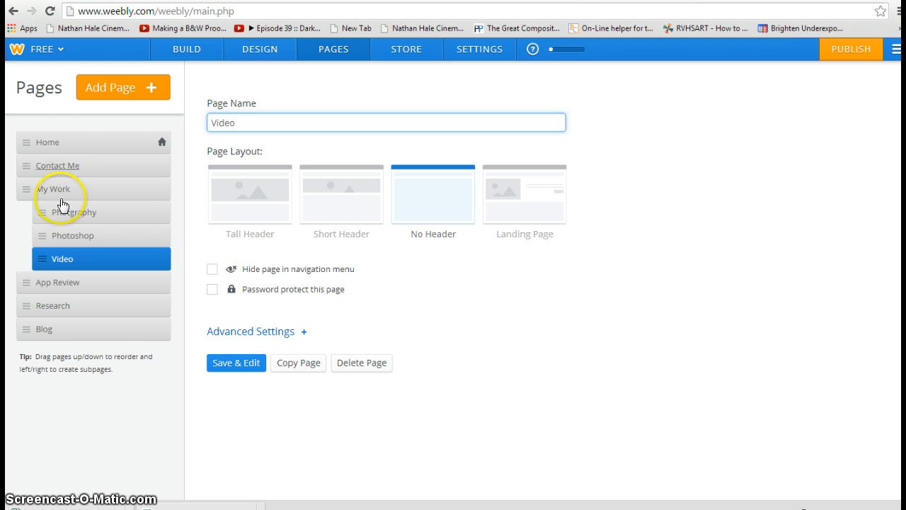
# Step: Save the nesting and confirm My Work's menu lists Photgraphy, Photoshop and Video
pyautogui.click(232, 363)
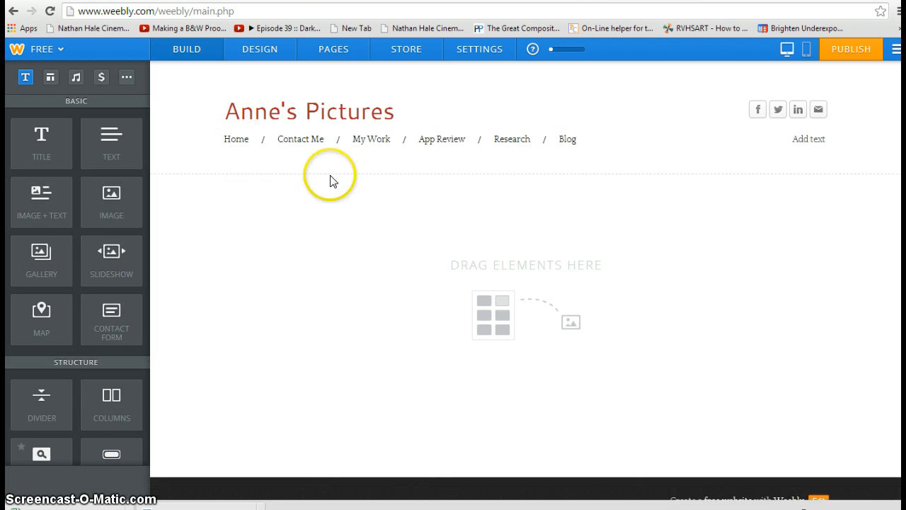
pyautogui.moveTo(360, 146)
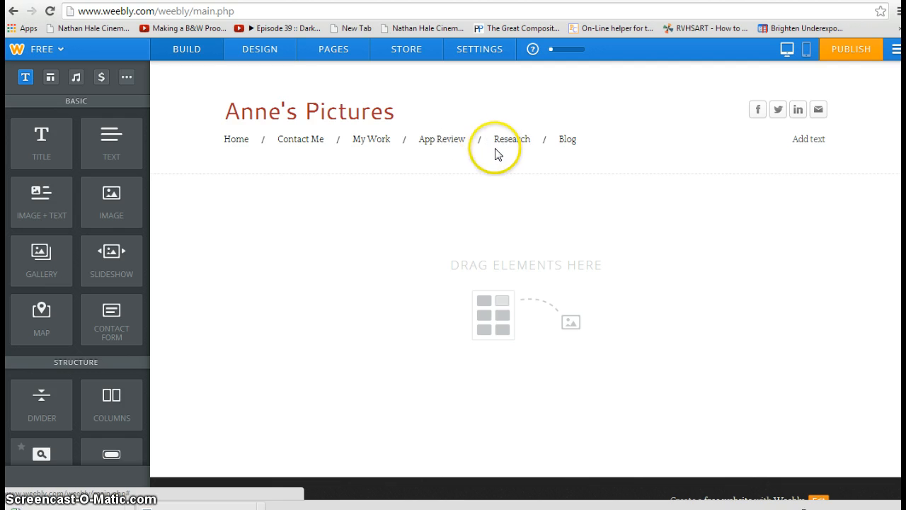
pyautogui.click(323, 56)
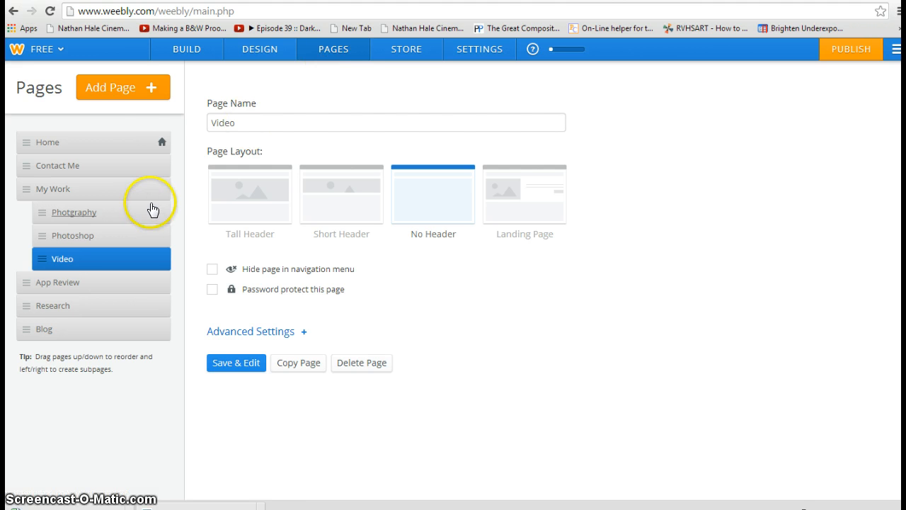
pyautogui.click(134, 92)
# Step: Add the Element: Line page with No Header under Photgraphy in My Work, then return to the pages list
pyautogui.click(132, 122)
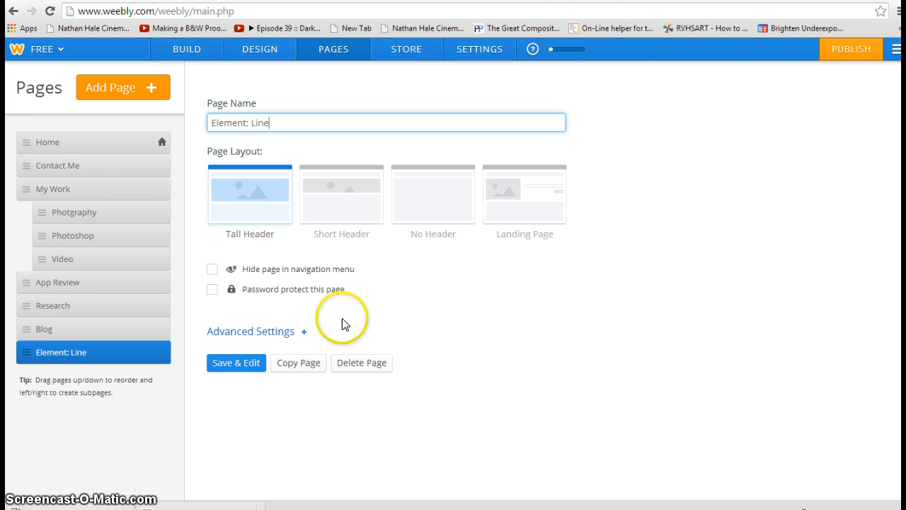
pyautogui.click(415, 204)
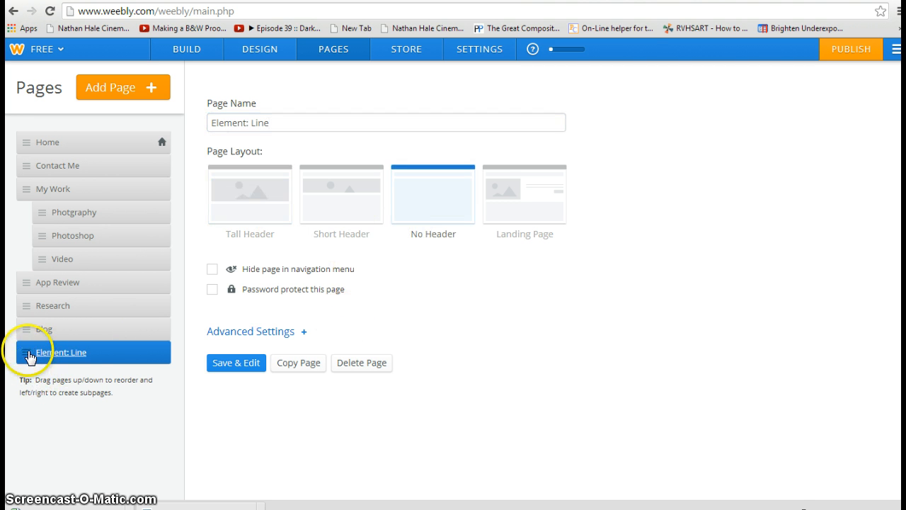
pyautogui.moveTo(28, 356); pyautogui.dragTo(48, 239)
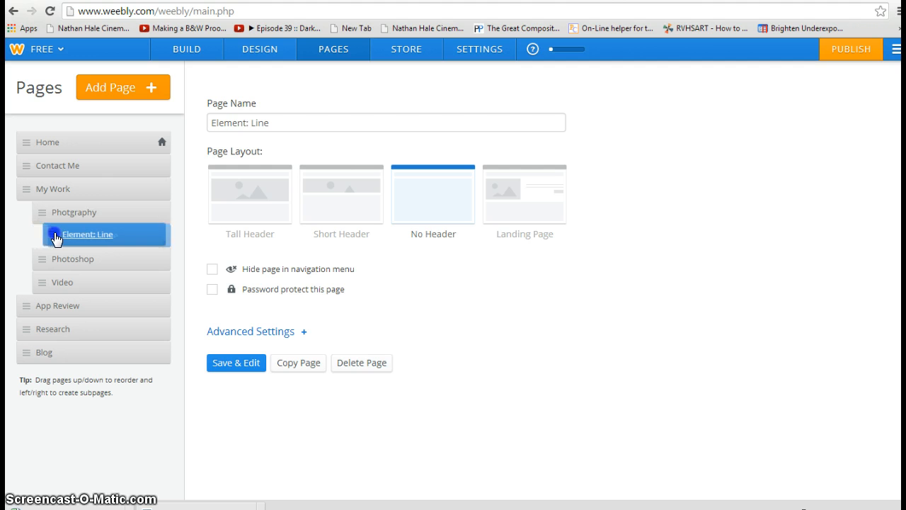
pyautogui.click(235, 368)
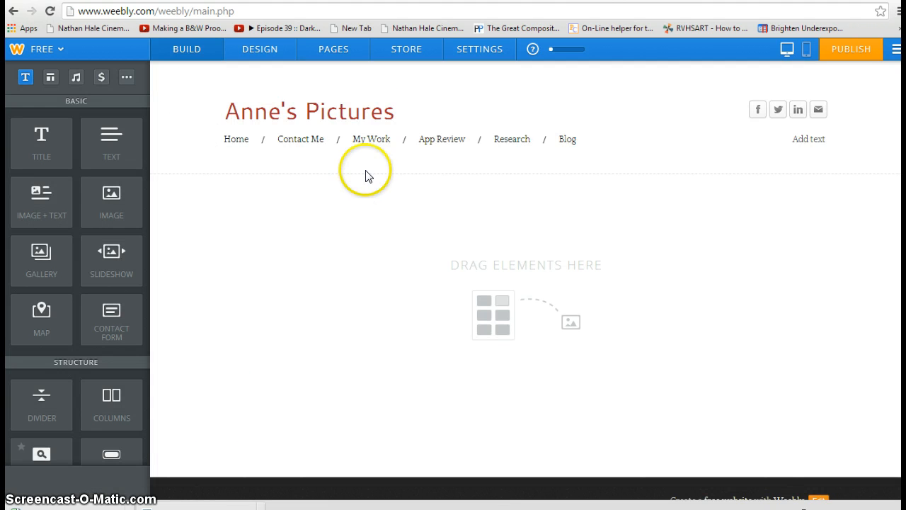
pyautogui.moveTo(376, 158)
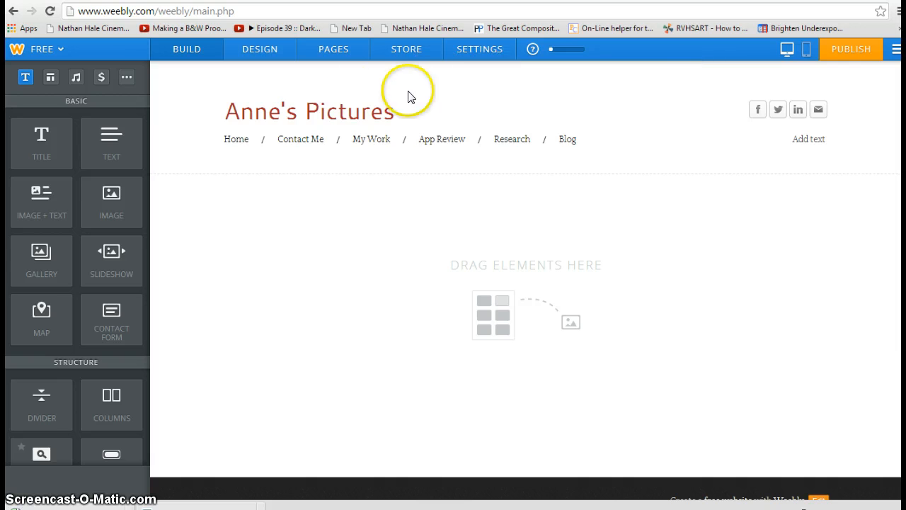
pyautogui.click(340, 61)
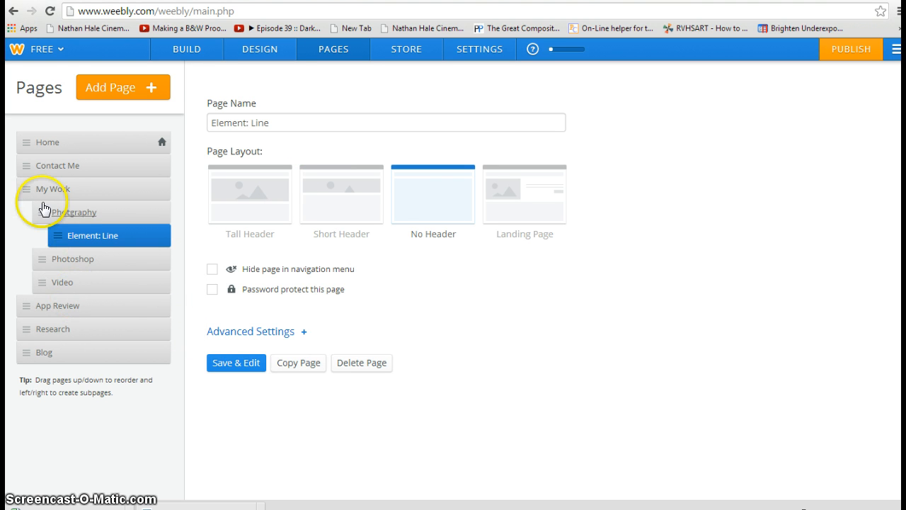
# Step: Add a standard page named Previous Work under My Work with No Header and open it
pyautogui.click(129, 88)
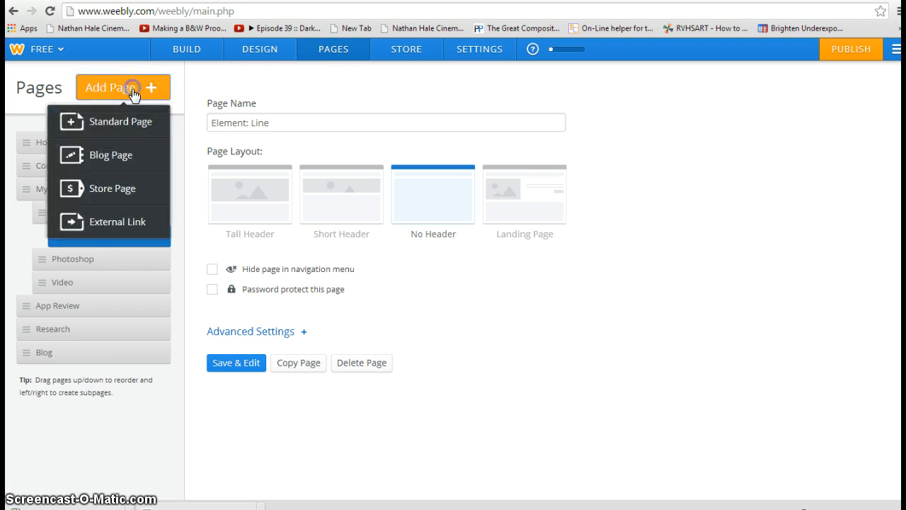
pyautogui.click(140, 119)
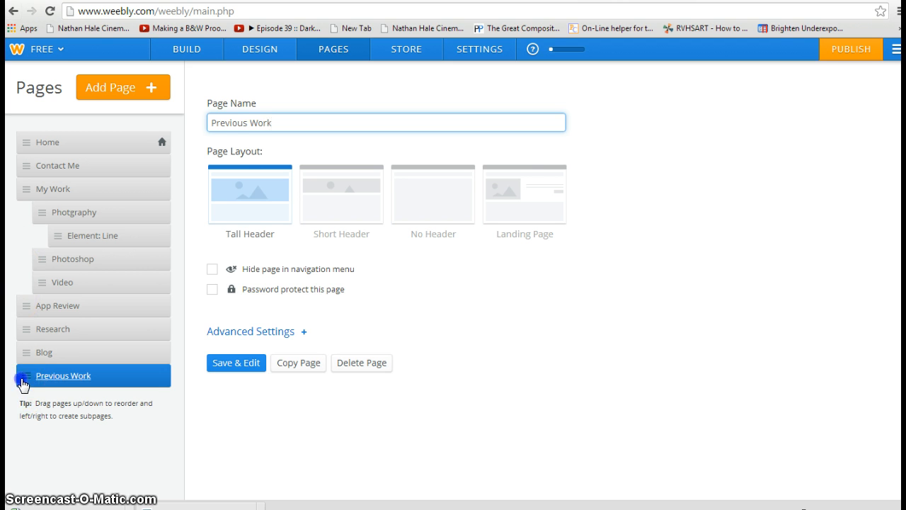
pyautogui.moveTo(22, 382); pyautogui.dragTo(35, 307)
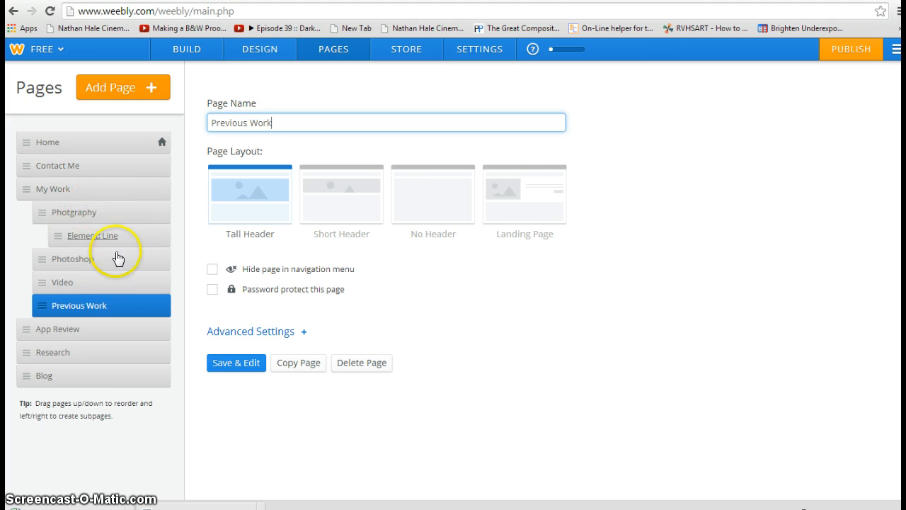
pyautogui.click(423, 196)
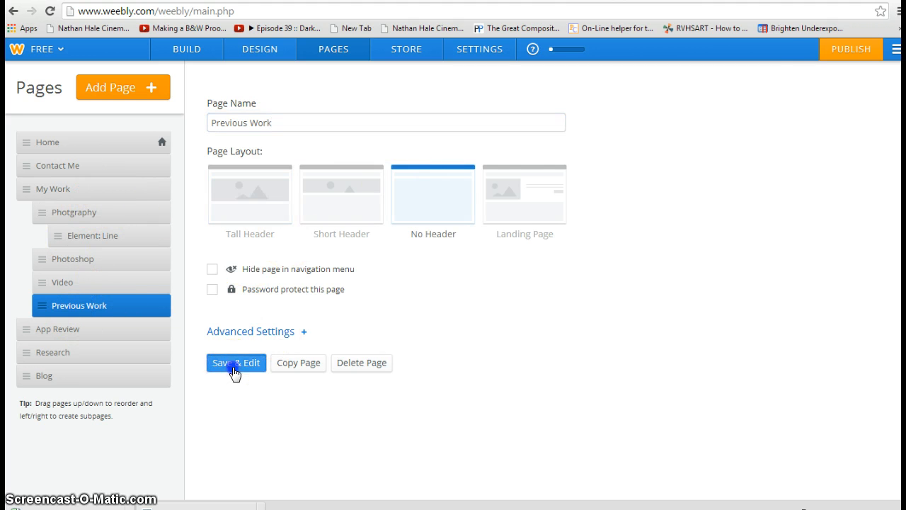
pyautogui.click(234, 365)
pyautogui.scroll(-3, 121, 378)
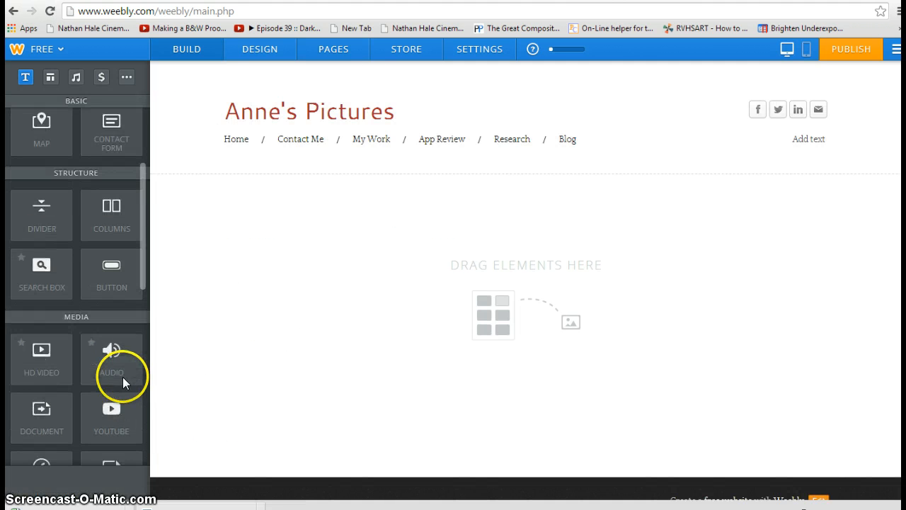
pyautogui.scroll(3, 123, 377)
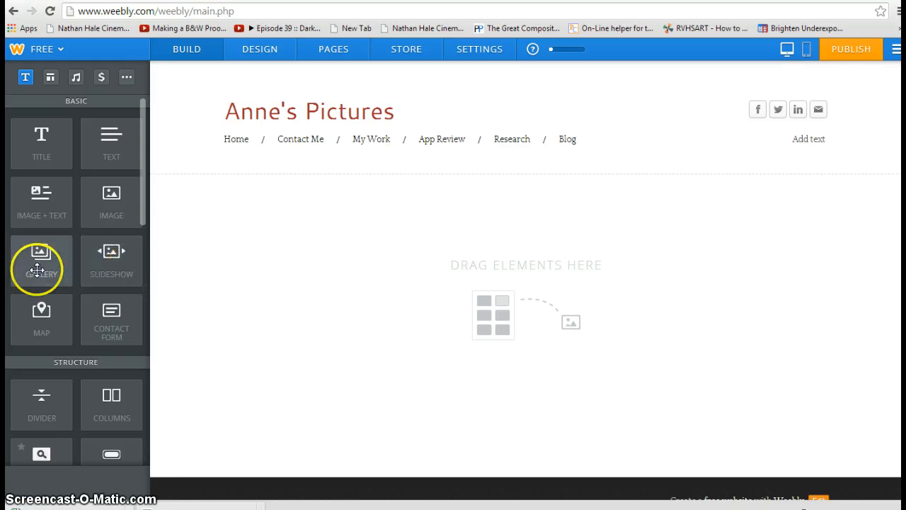
# Step: Place a Thumbnails on Bottom slideshow on Previous Work, then close the photo upload without adding photos
pyautogui.moveTo(111, 259); pyautogui.dragTo(372, 258)
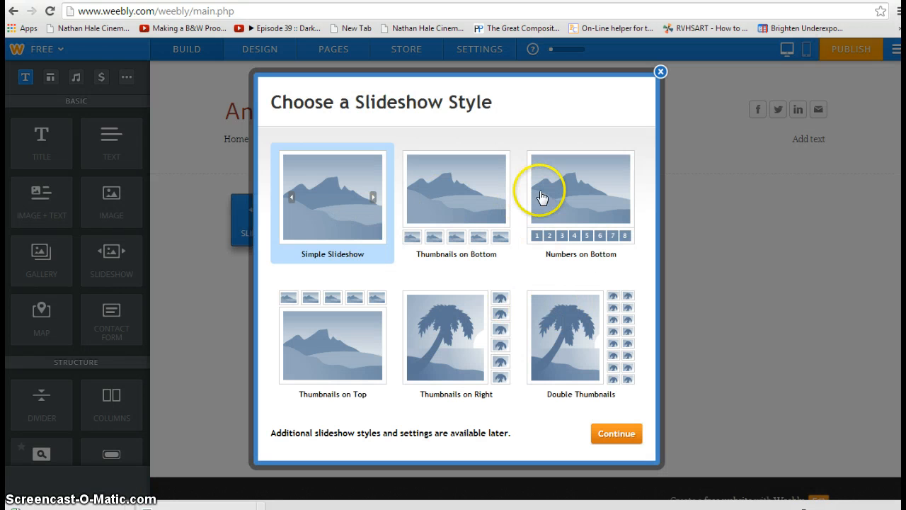
pyautogui.click(493, 201)
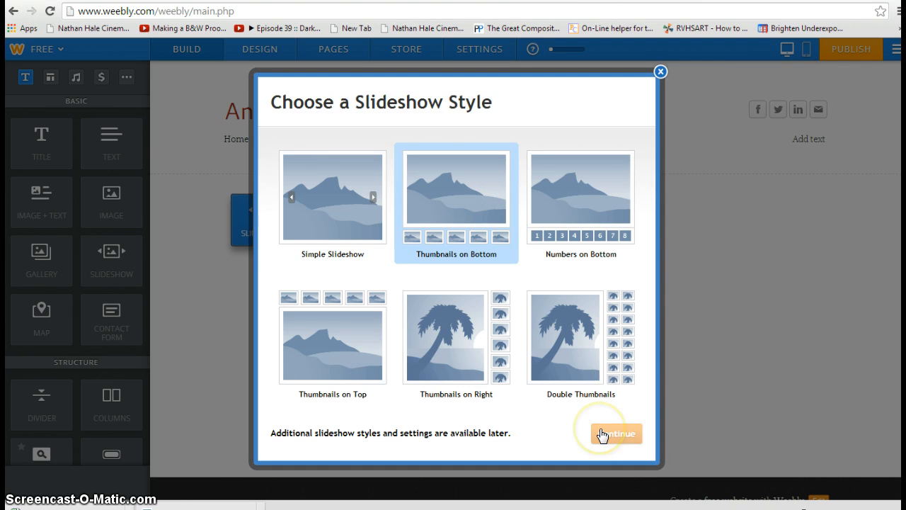
pyautogui.click(602, 434)
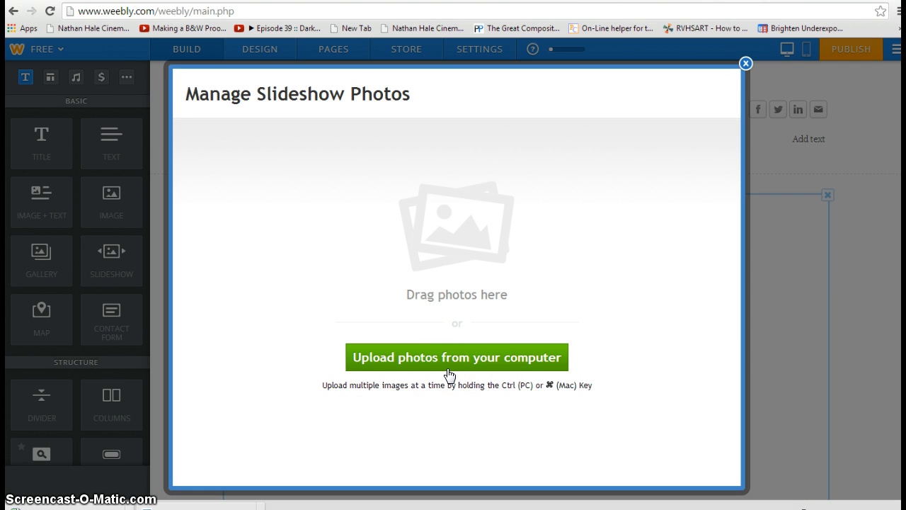
pyautogui.click(746, 63)
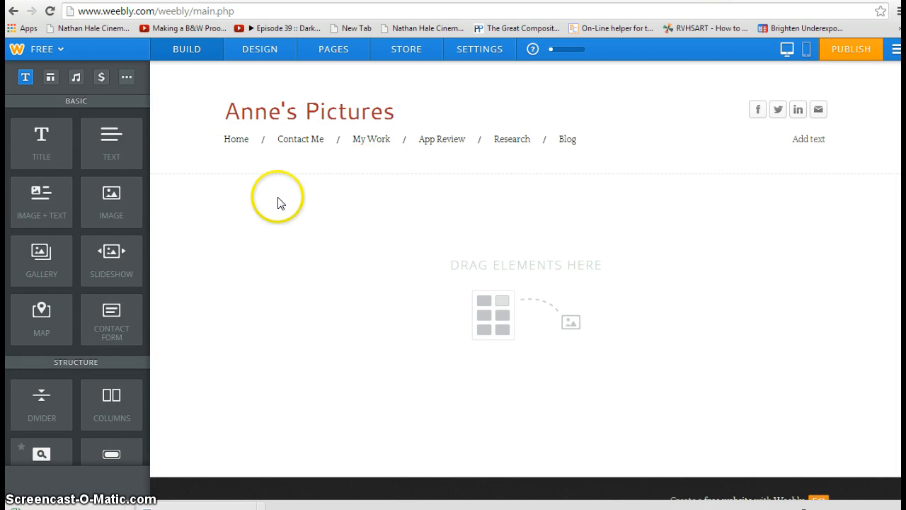
# Step: Select the Home page in the page list and open it with Save & Edit
pyautogui.click(330, 59)
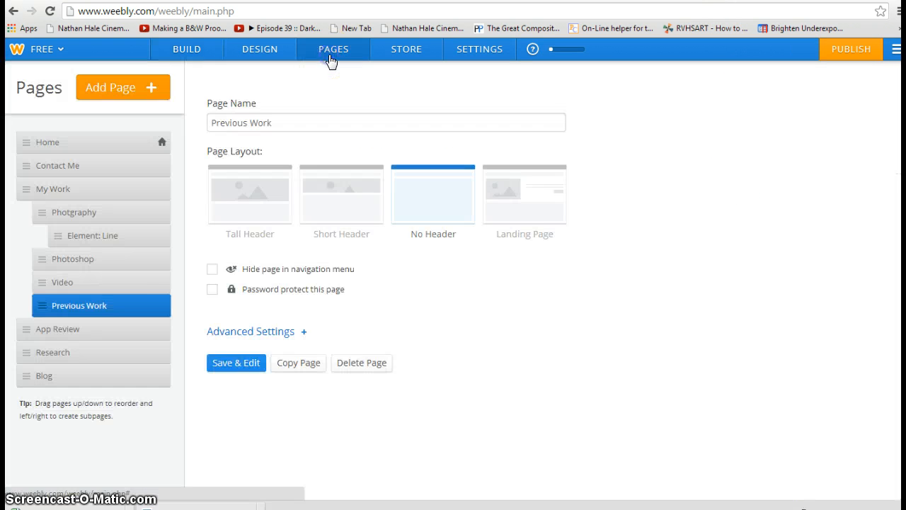
pyautogui.click(153, 279)
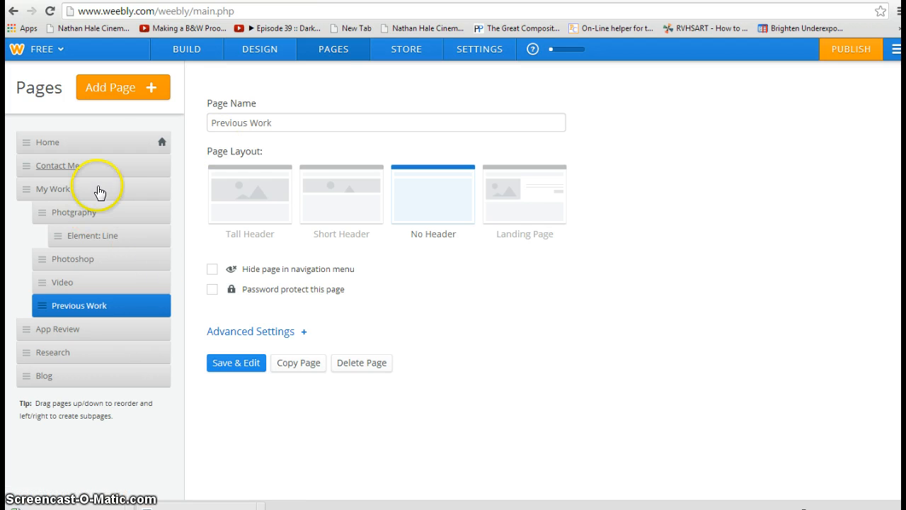
pyautogui.click(104, 142)
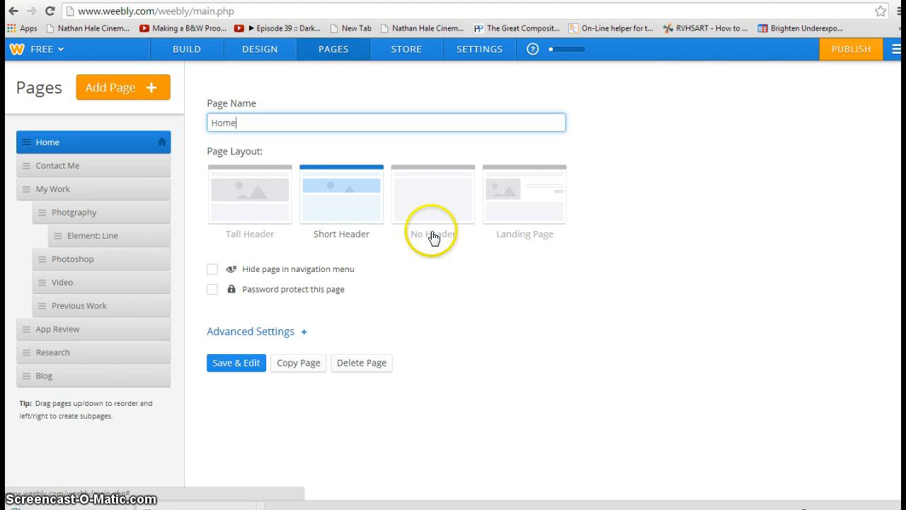
pyautogui.click(247, 362)
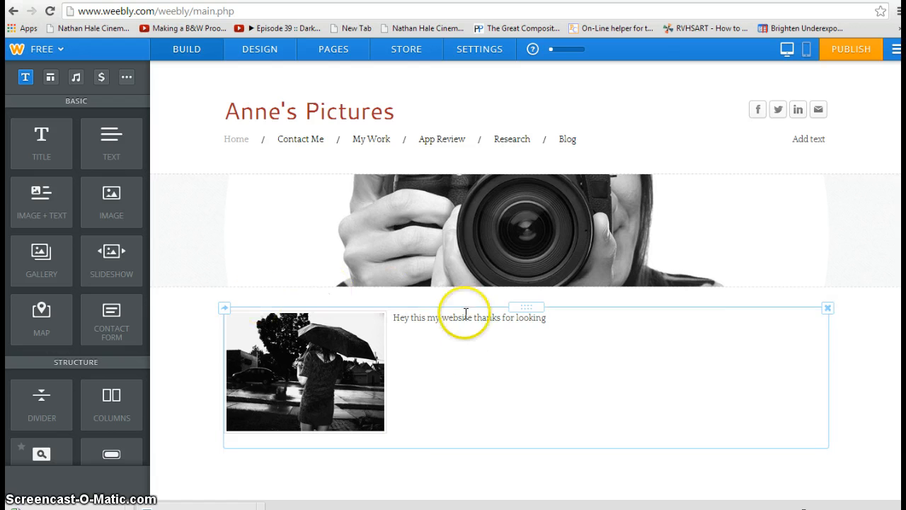
# Step: Delete the Home page's photo-and-text block, then open and dismiss the banner's Edit Image options
pyautogui.click(827, 311)
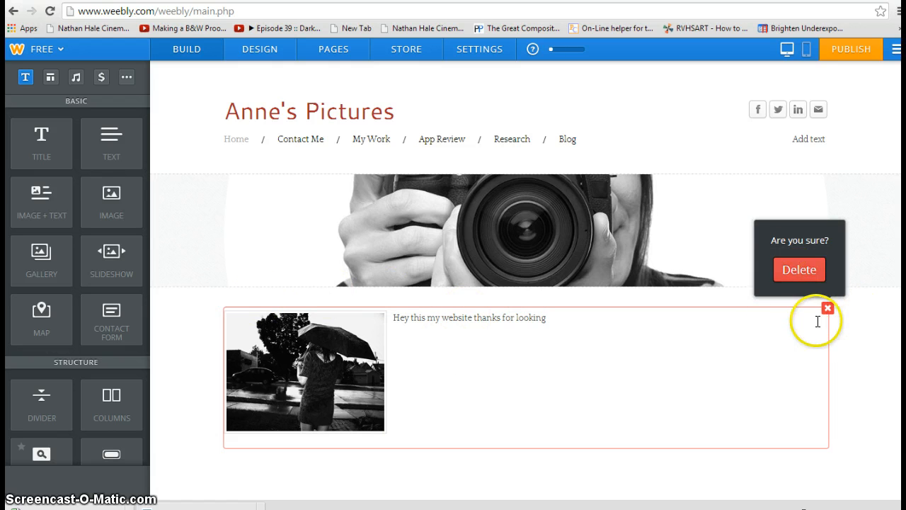
pyautogui.click(807, 272)
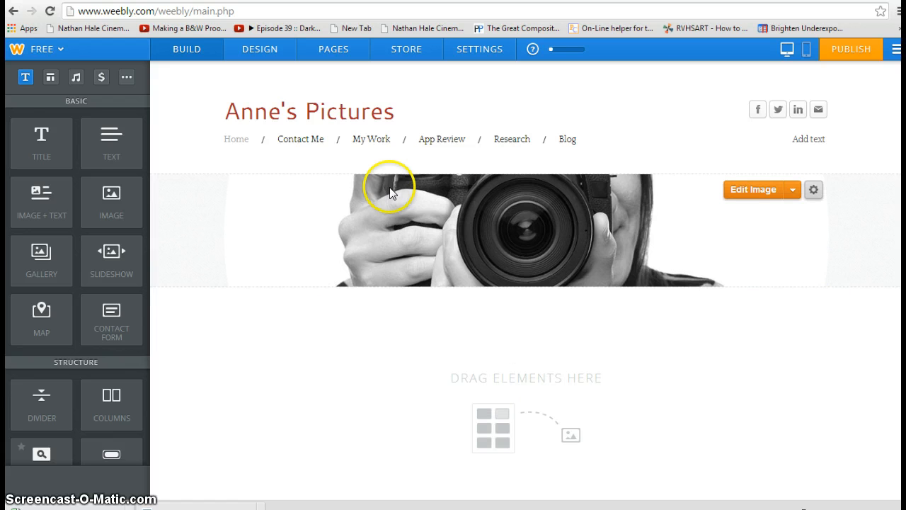
pyautogui.click(792, 190)
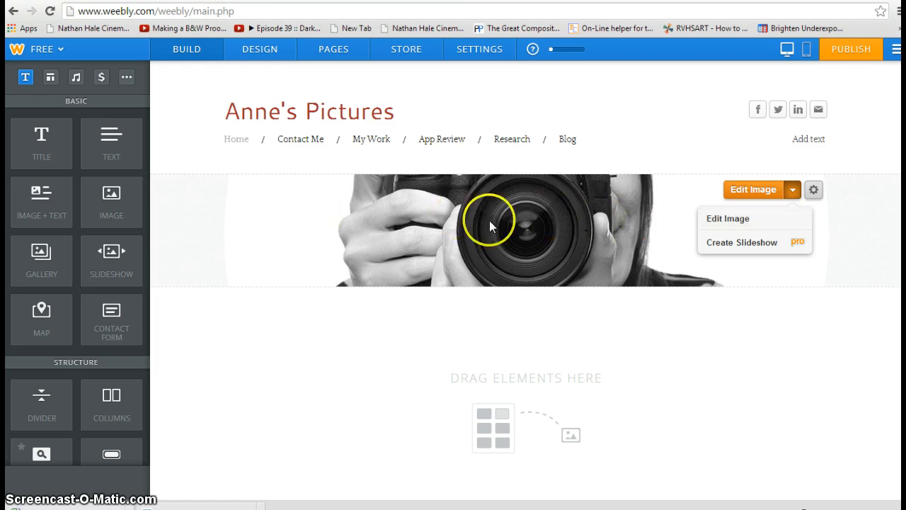
pyautogui.click(639, 97)
pyautogui.moveTo(301, 117)
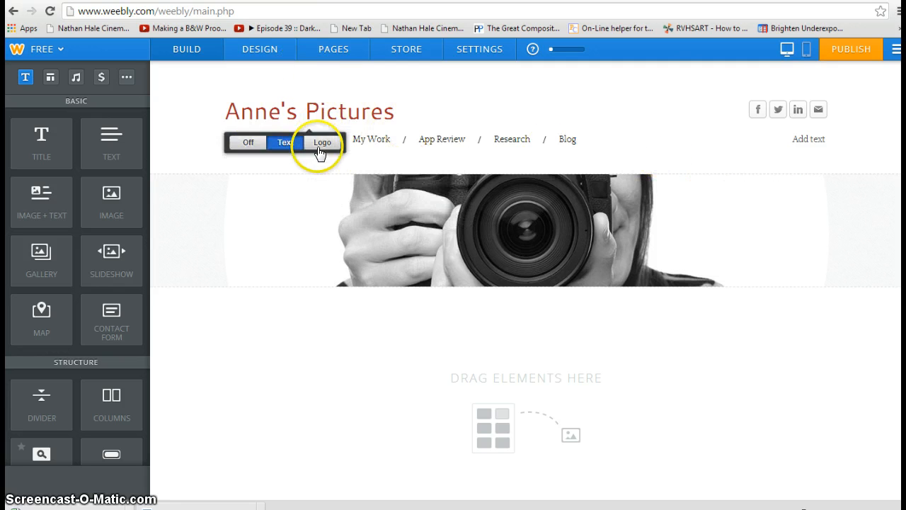
# Step: In Design, browse the themes without changing anything, then go to Change Fonts
pyautogui.click(273, 53)
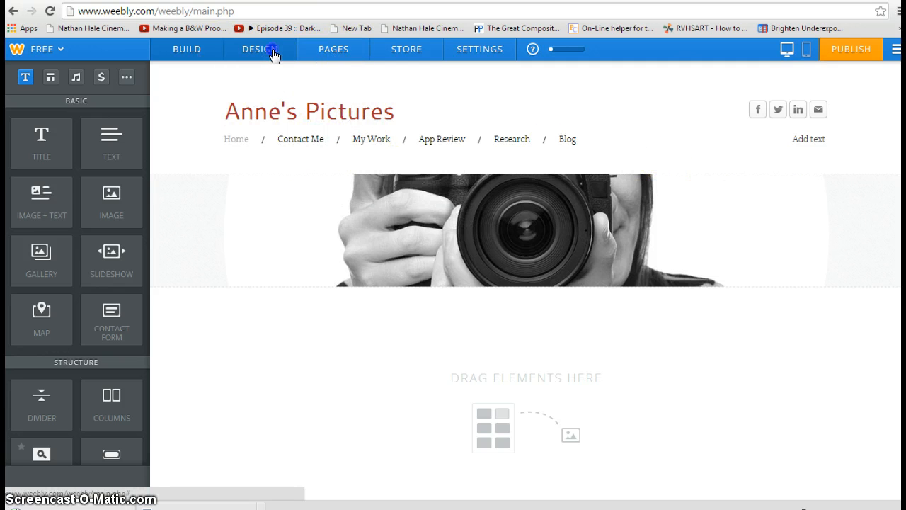
pyautogui.click(55, 115)
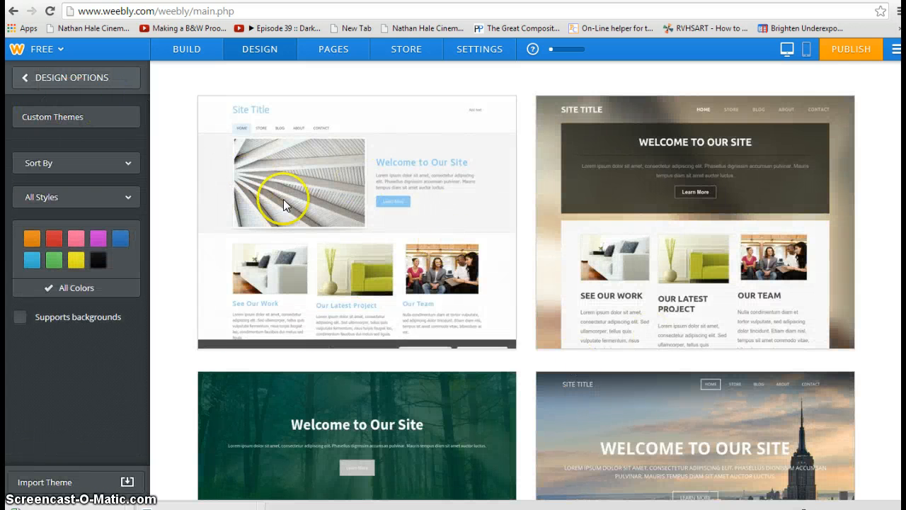
pyautogui.click(67, 77)
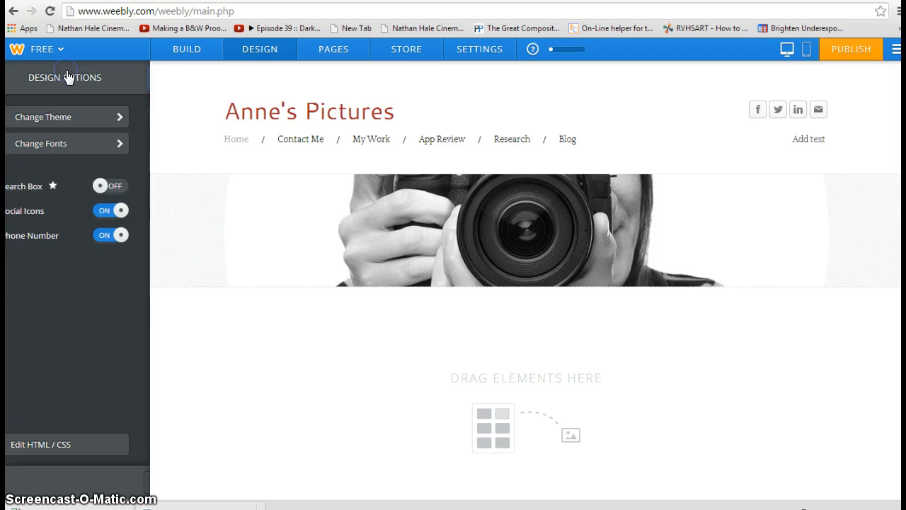
pyautogui.click(134, 145)
# Step: Set the site title font to Ewert after briefly trying Distant Galaxy
pyautogui.moveTo(243, 111)
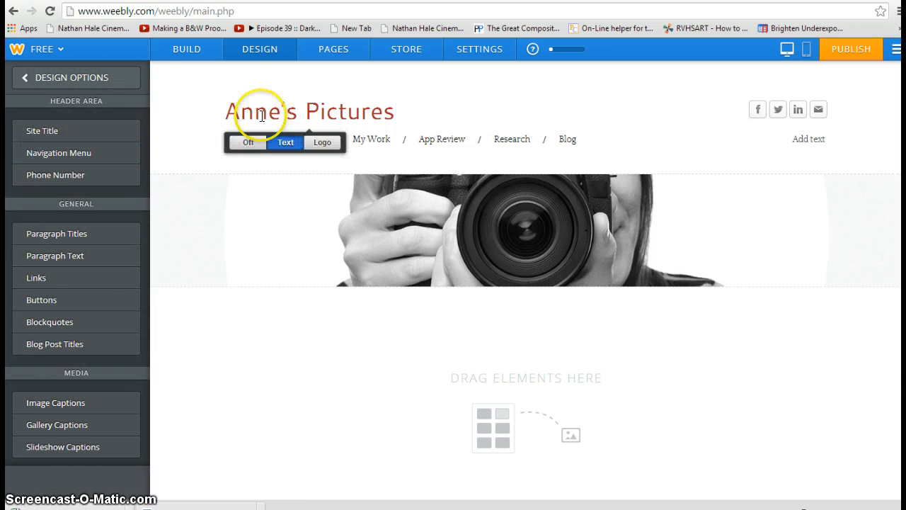
pyautogui.click(105, 130)
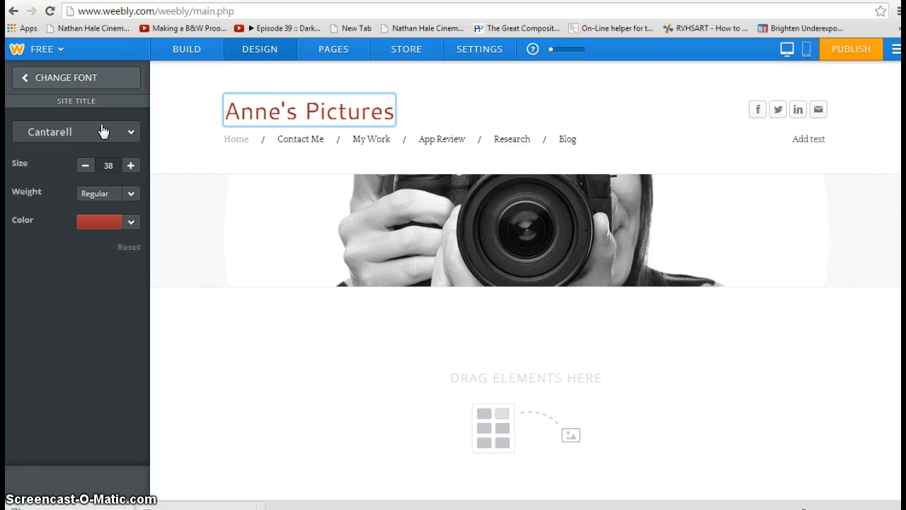
pyautogui.click(129, 133)
pyautogui.scroll(-5, 66, 365)
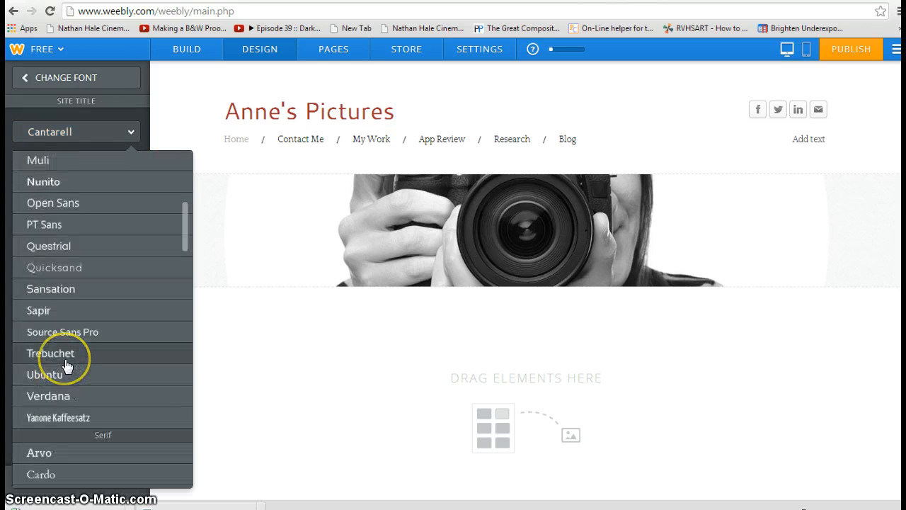
pyautogui.scroll(-10, 66, 364)
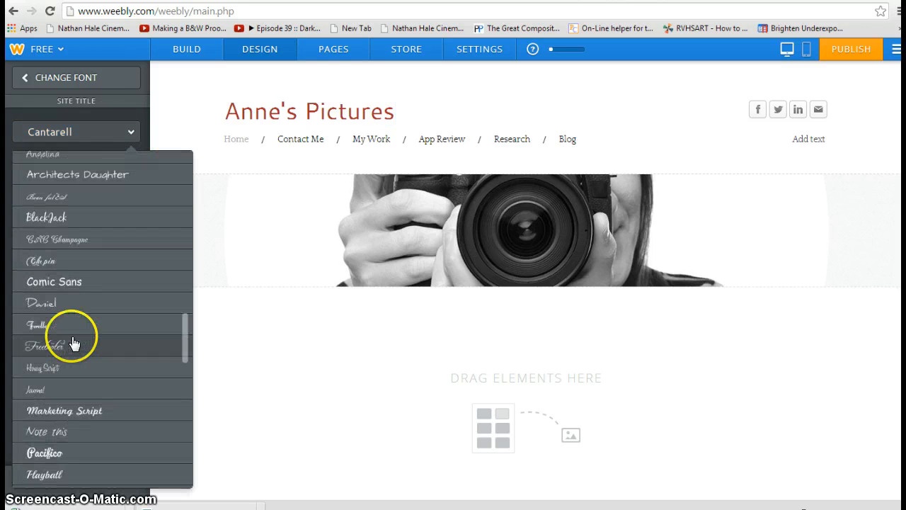
pyautogui.scroll(-5, 74, 343)
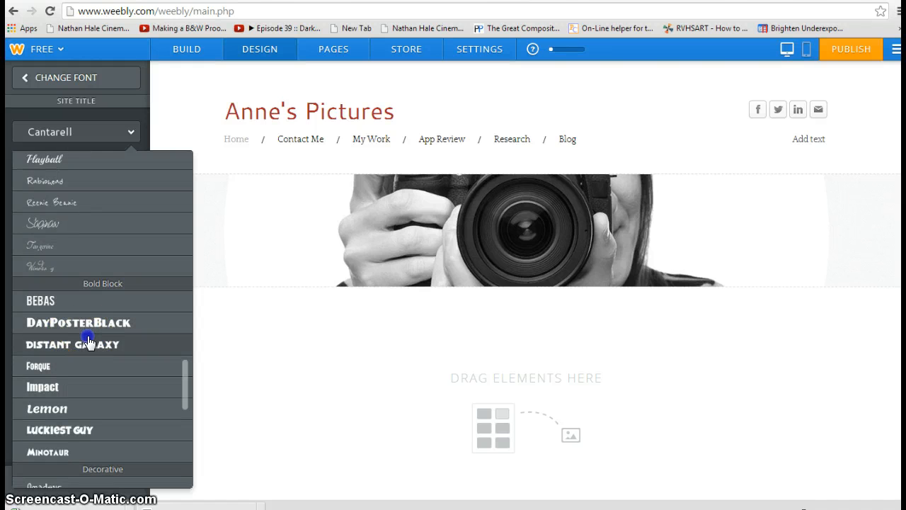
pyautogui.click(89, 344)
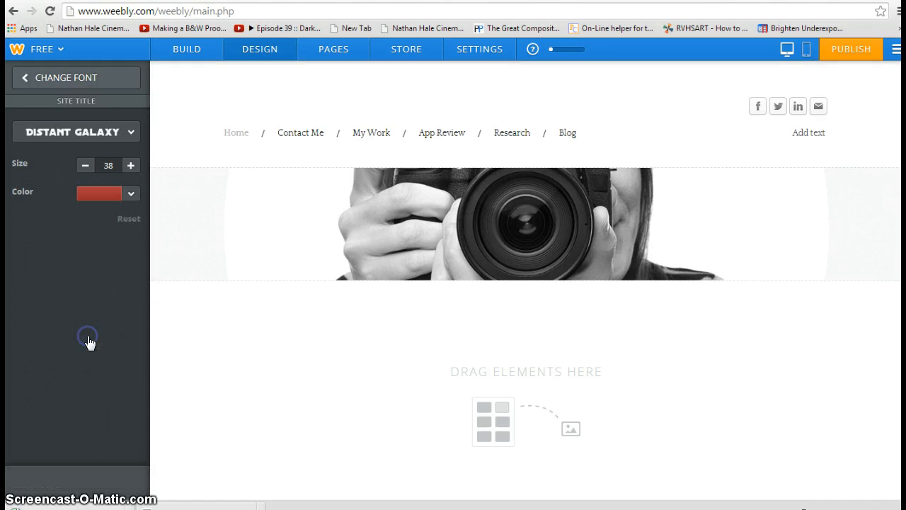
pyautogui.click(128, 132)
pyautogui.scroll(-4, 87, 263)
pyautogui.scroll(2, 91, 259)
pyautogui.scroll(-2, 84, 271)
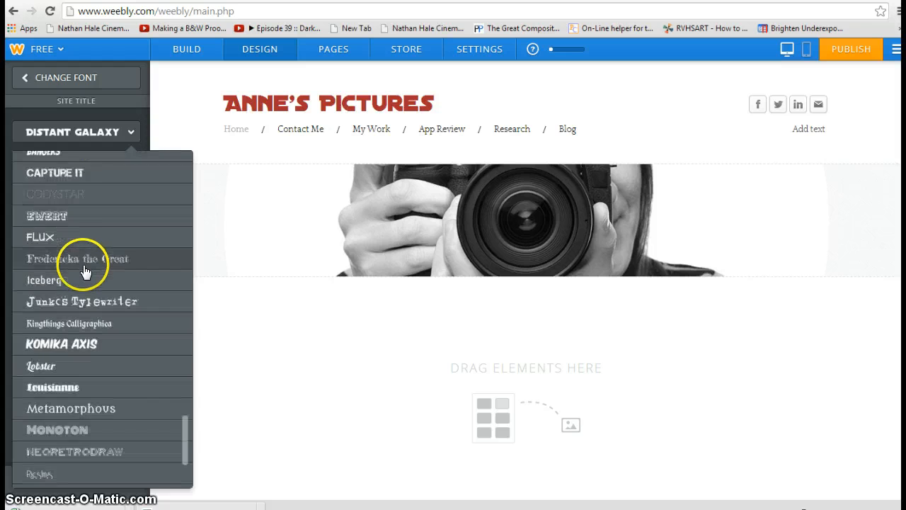
pyautogui.click(88, 216)
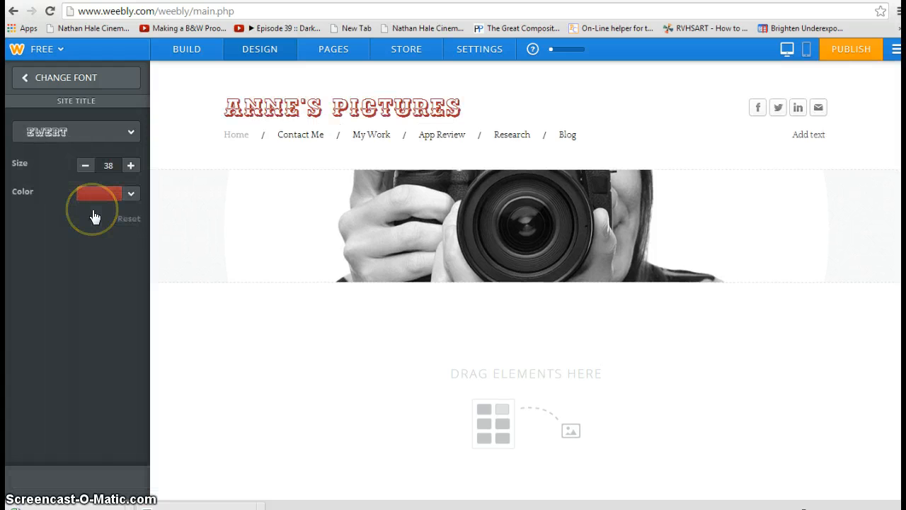
# Step: Enlarge the site title to size 41 and colour it blue
pyautogui.click(133, 165)
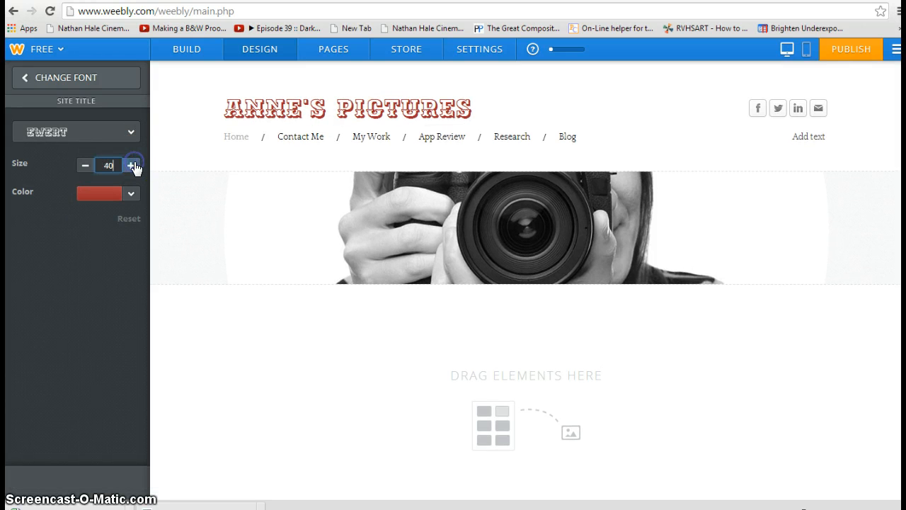
pyautogui.click(133, 165)
pyautogui.click(131, 193)
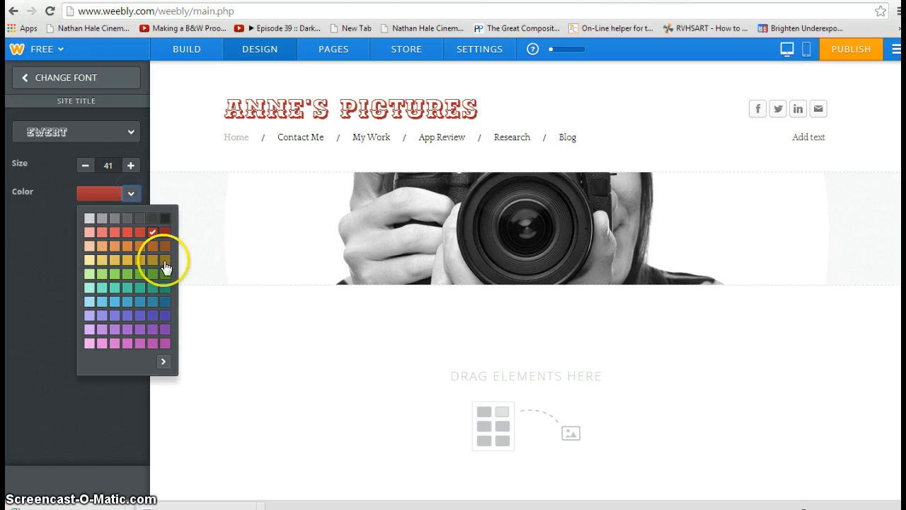
pyautogui.click(162, 290)
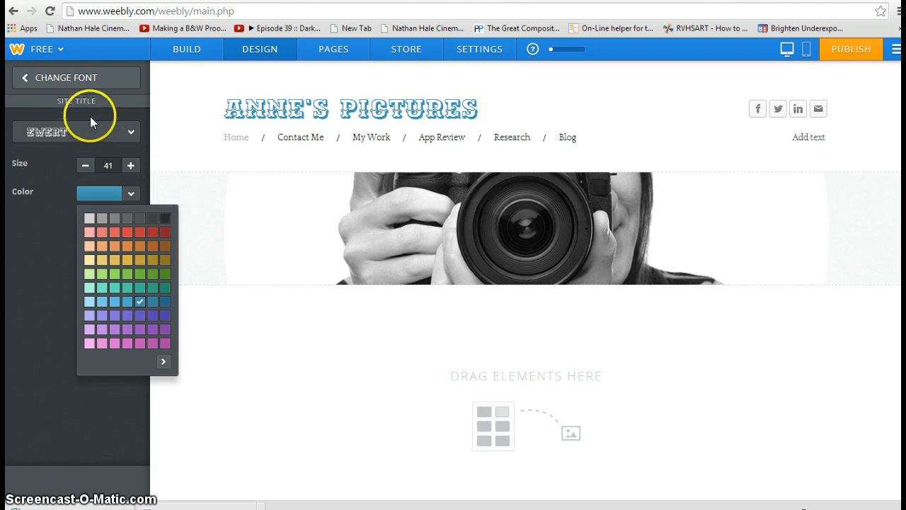
pyautogui.click(71, 80)
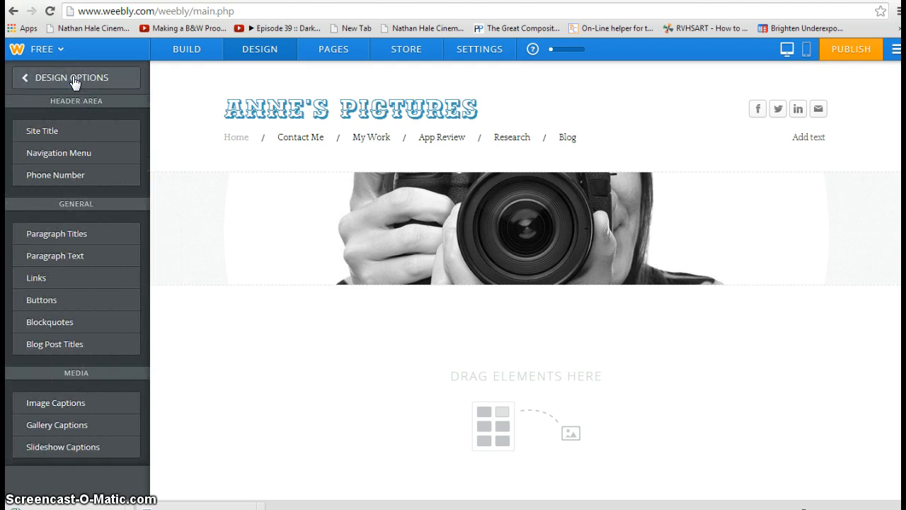
# Step: Set the main navigation font to Iceberg
pyautogui.click(99, 153)
pyautogui.click(99, 135)
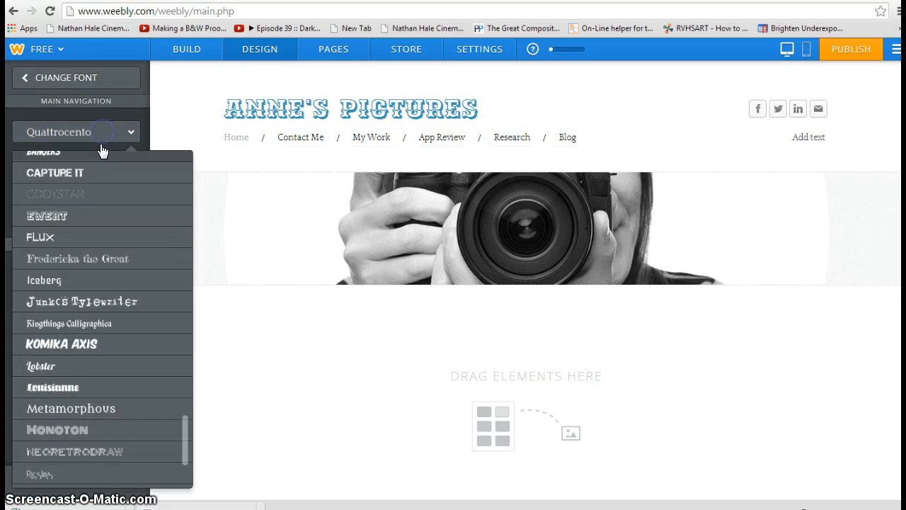
pyautogui.click(71, 211)
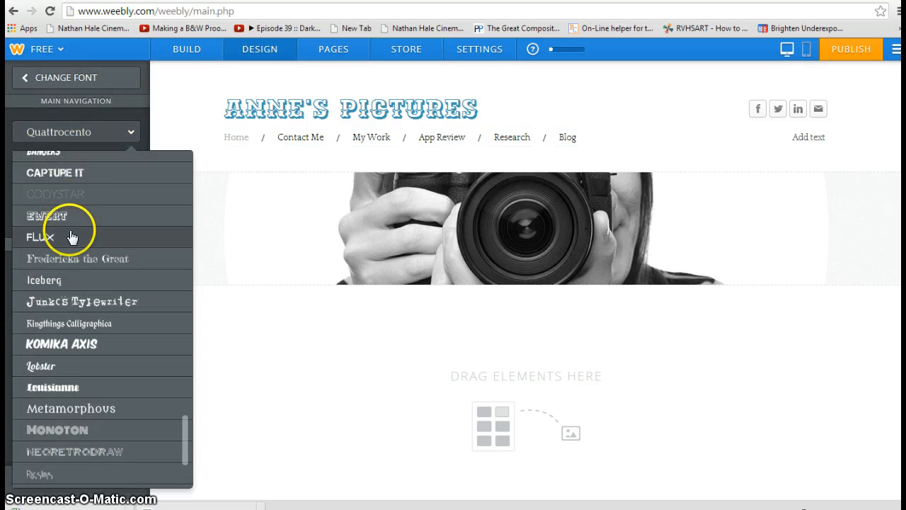
pyautogui.click(71, 282)
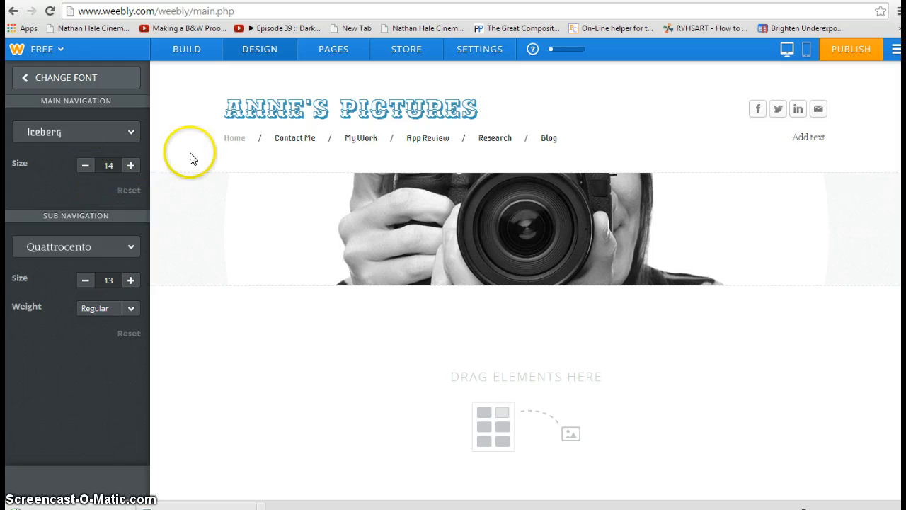
# Step: Size the main navigation links to 16, leaving the sub navigation font as Quattrocento
pyautogui.click(131, 169)
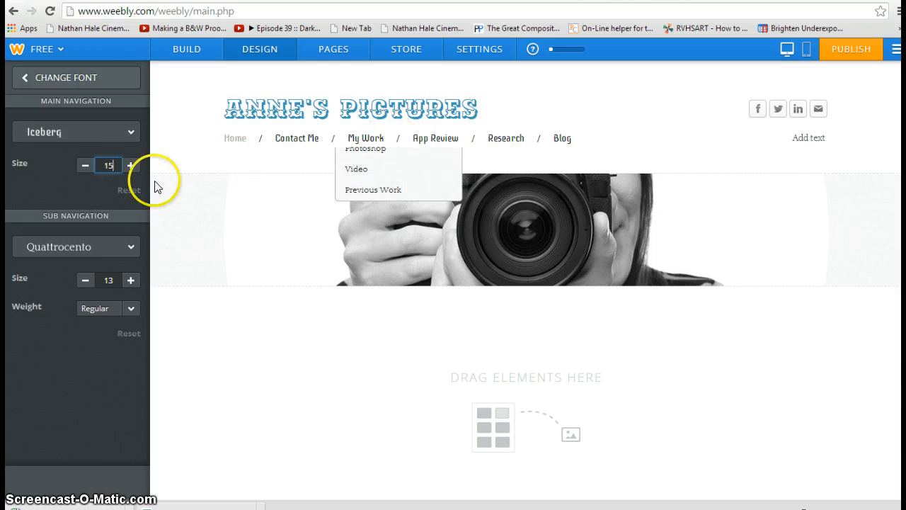
pyautogui.click(85, 165)
pyautogui.click(84, 165)
pyautogui.click(85, 165)
pyautogui.click(85, 165)
pyautogui.click(85, 165)
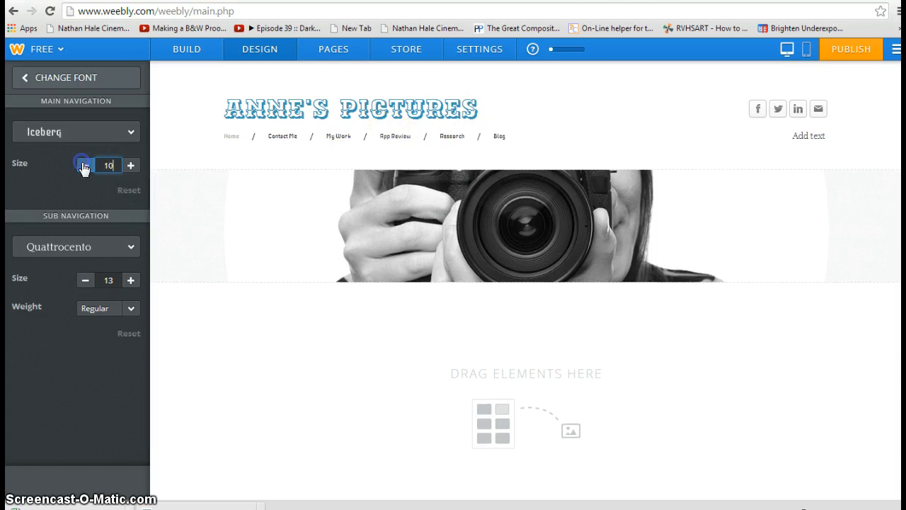
pyautogui.click(131, 165)
pyautogui.click(130, 165)
pyautogui.click(131, 165)
pyautogui.click(130, 165)
pyautogui.click(130, 165)
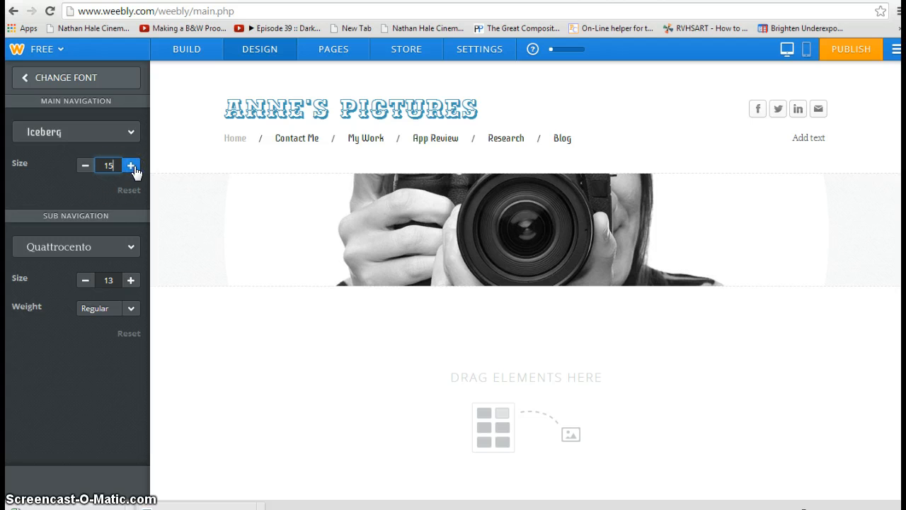
pyautogui.click(130, 164)
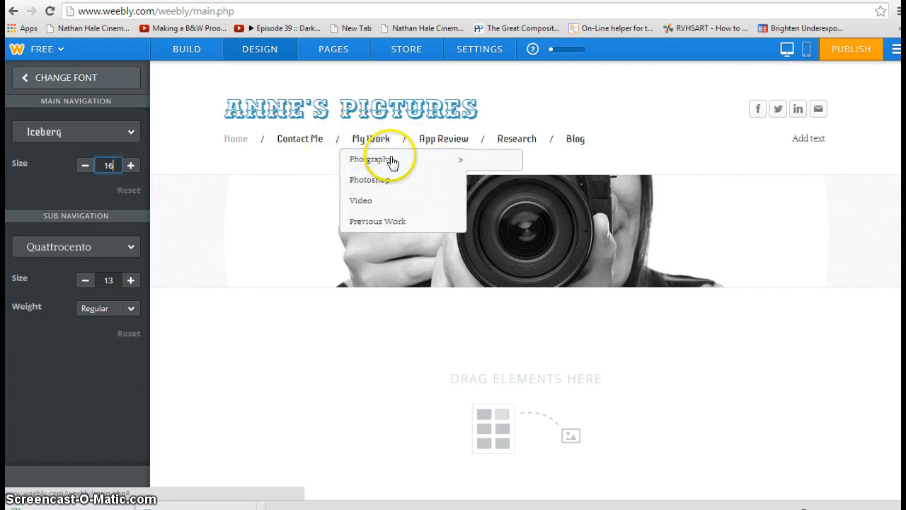
pyautogui.click(126, 244)
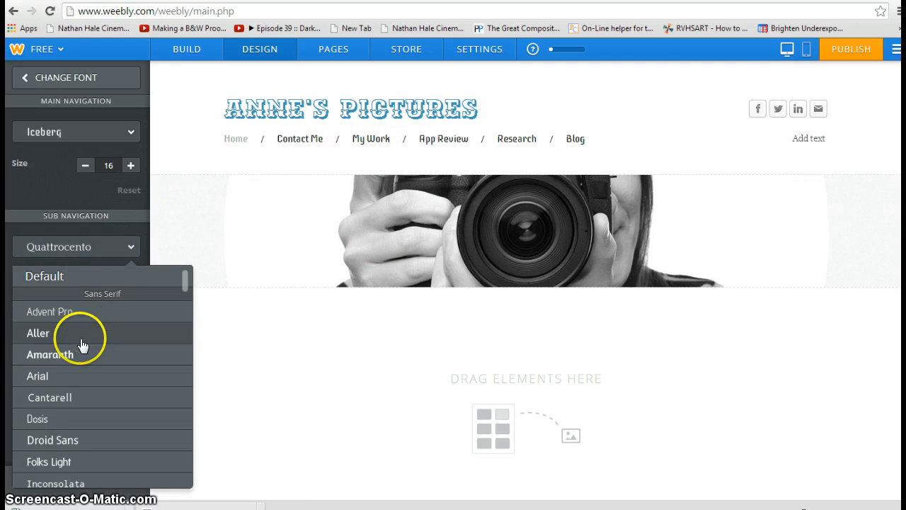
pyautogui.click(93, 249)
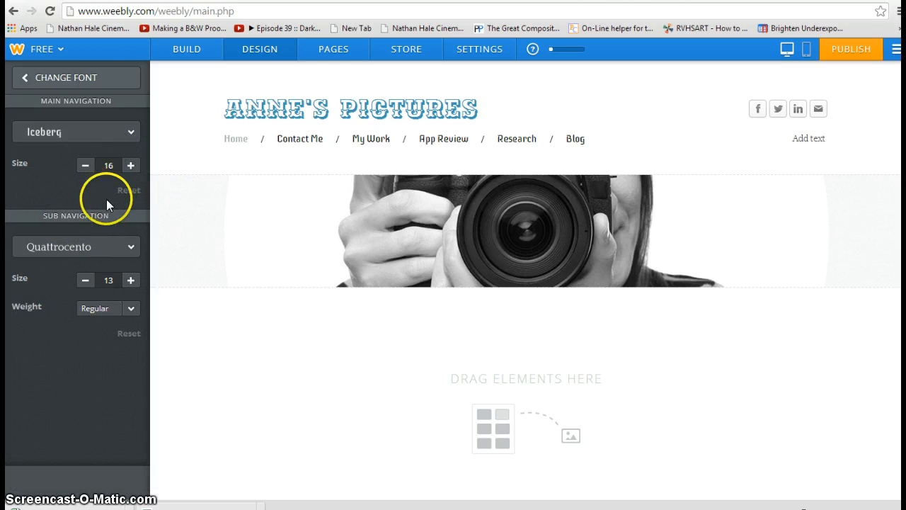
# Step: Check the Gallery Captions font settings, then return to the main Design Options
pyautogui.click(68, 78)
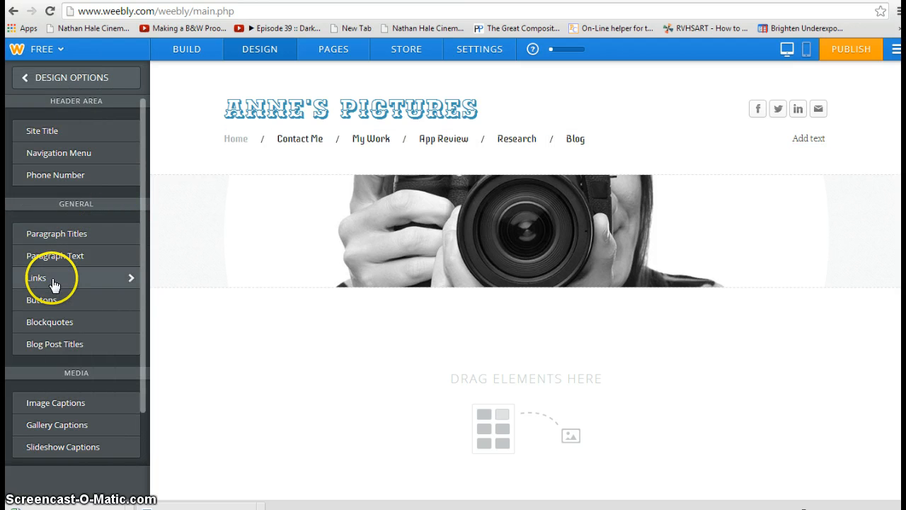
pyautogui.scroll(-1, 104, 383)
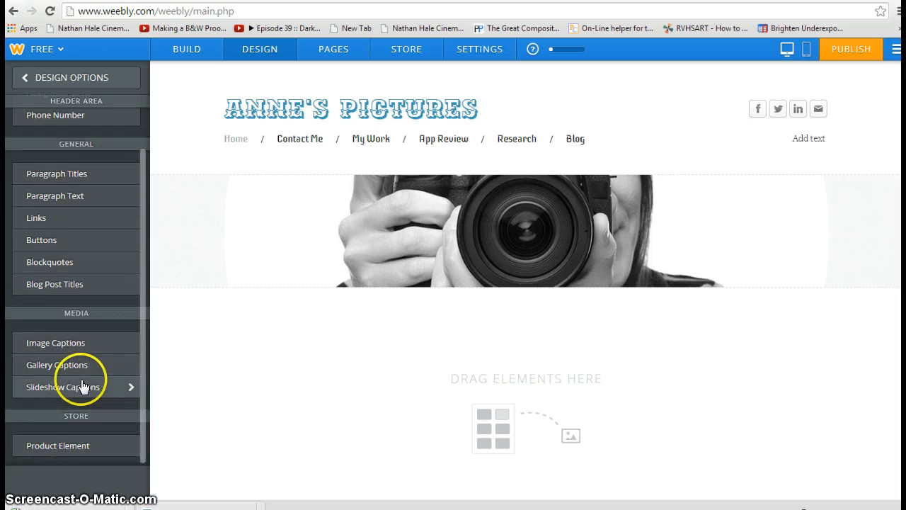
pyautogui.click(79, 367)
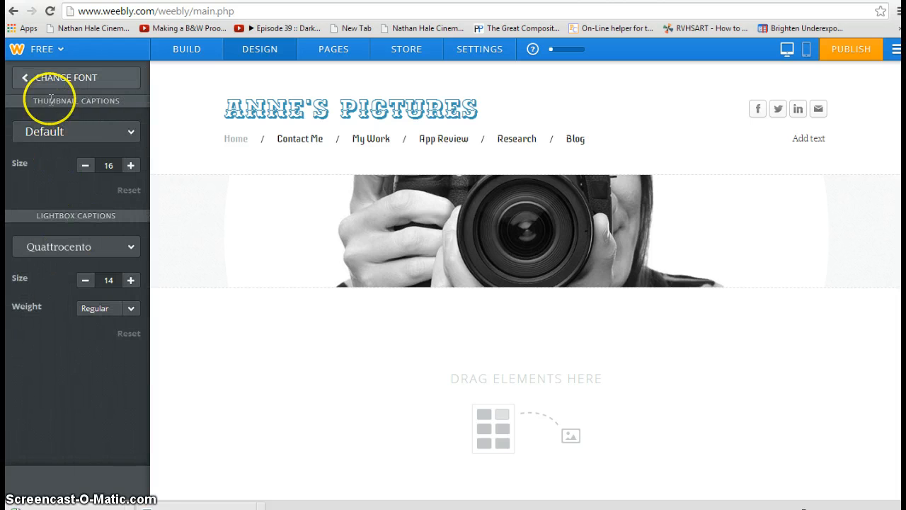
pyautogui.click(51, 79)
pyautogui.scroll(2, 97, 142)
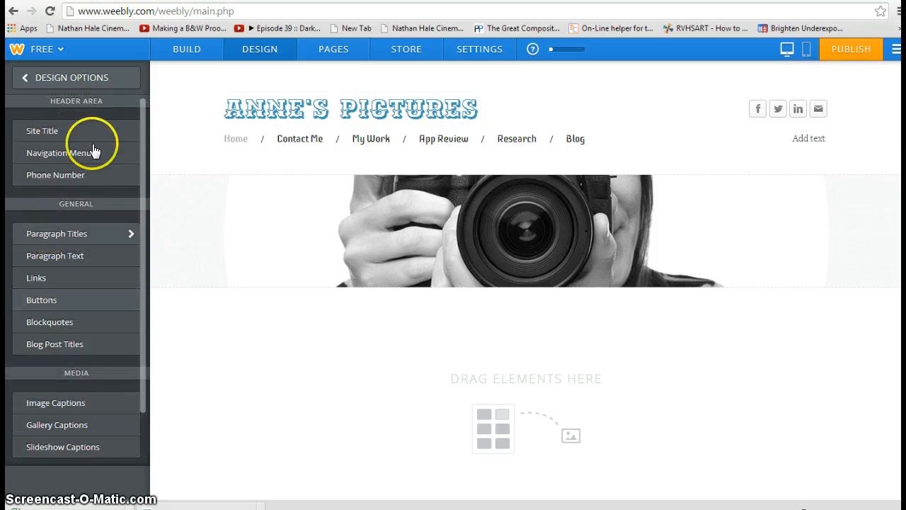
pyautogui.click(56, 79)
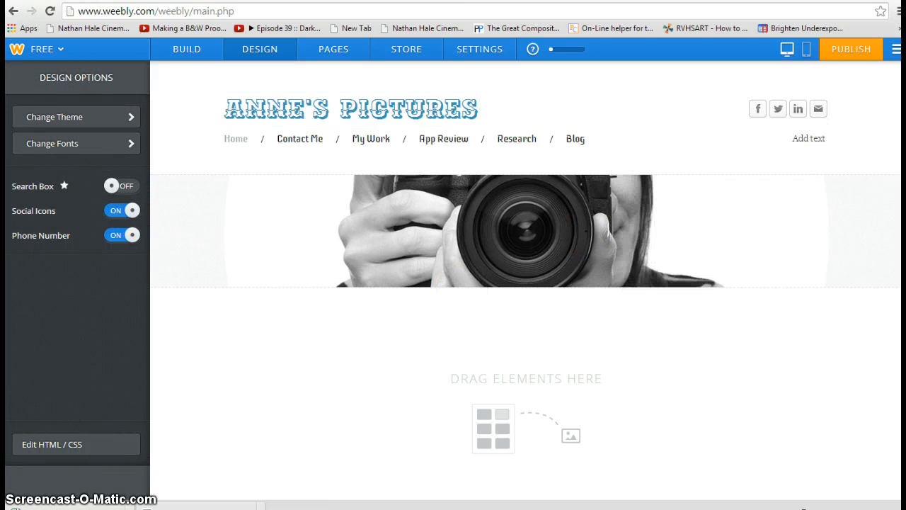
# Step: Publish the site and open it live at annespictures.weebly.com
pyautogui.moveTo(303, 97)
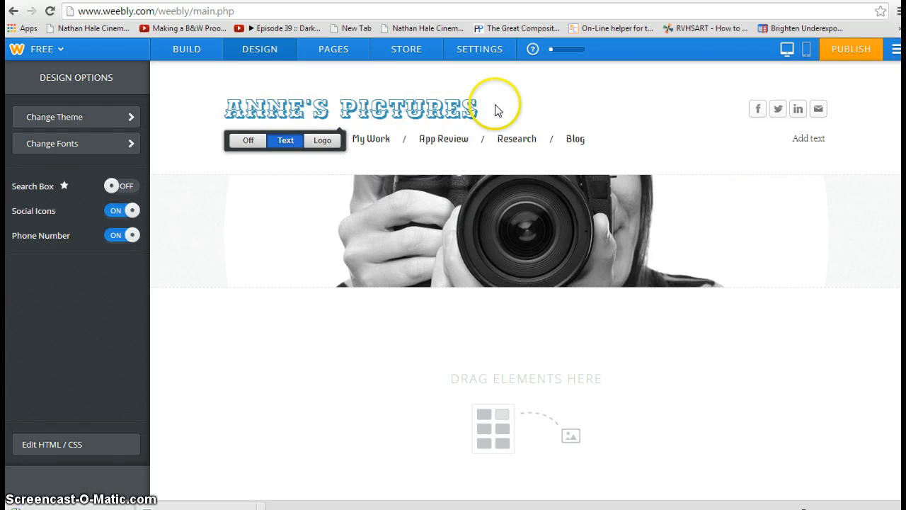
pyautogui.click(837, 51)
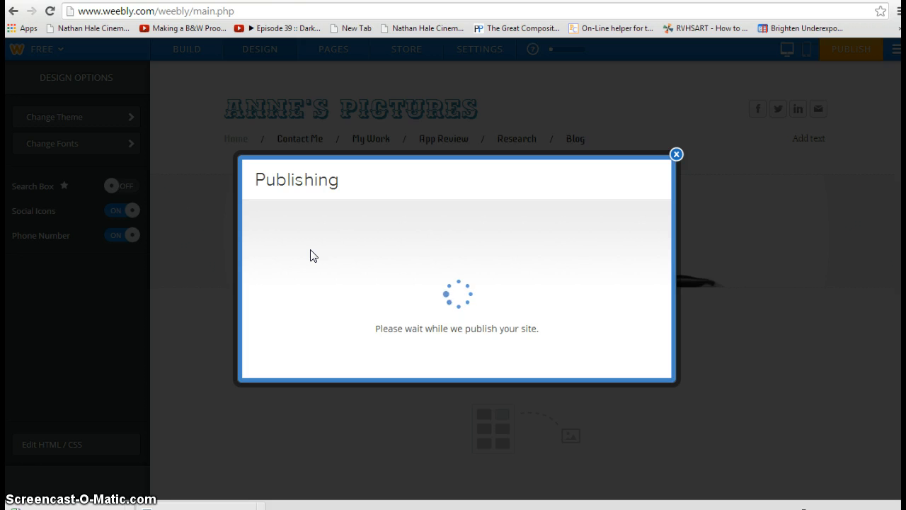
pyautogui.click(362, 212)
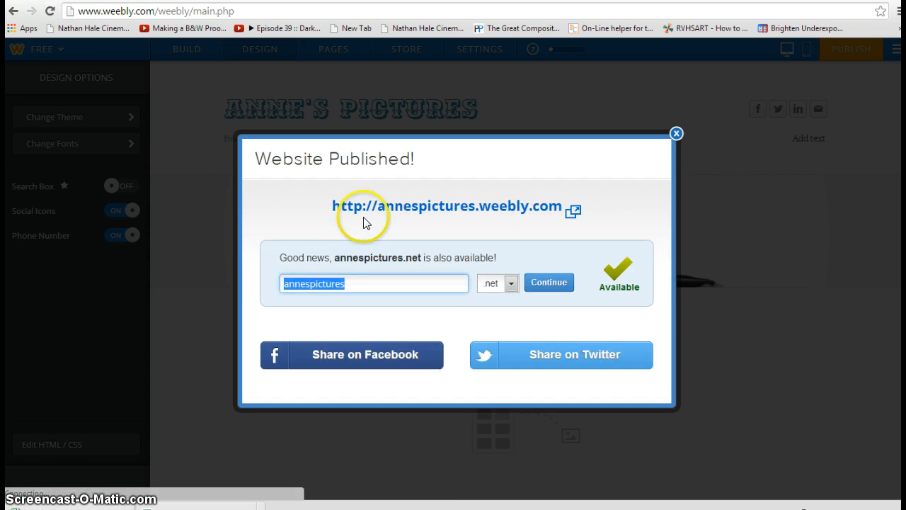